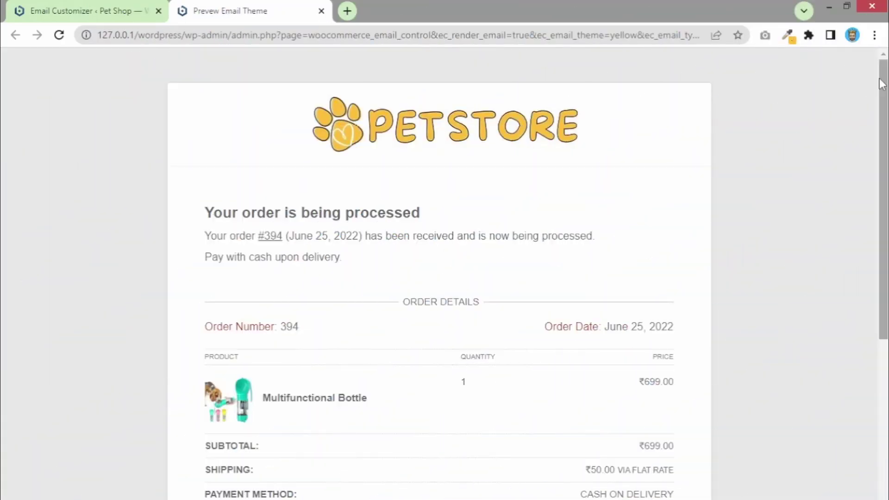
Scroll through the yellow-themed 'order is being processed' email preview.
left_click_drag(883, 77, 884, 252)
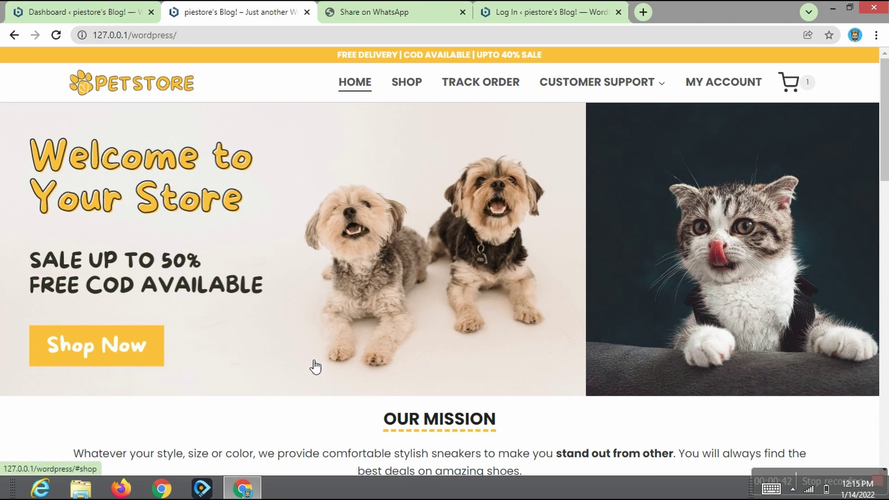
Add the Sticky Scratch Protector to the cart from Featured Products and try the Get Discount signup field.
left_click(171, 319)
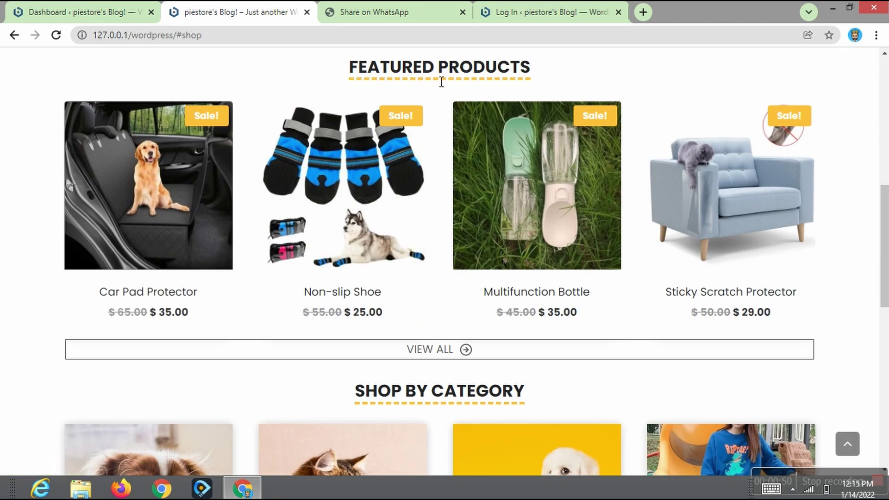
left_click(739, 320)
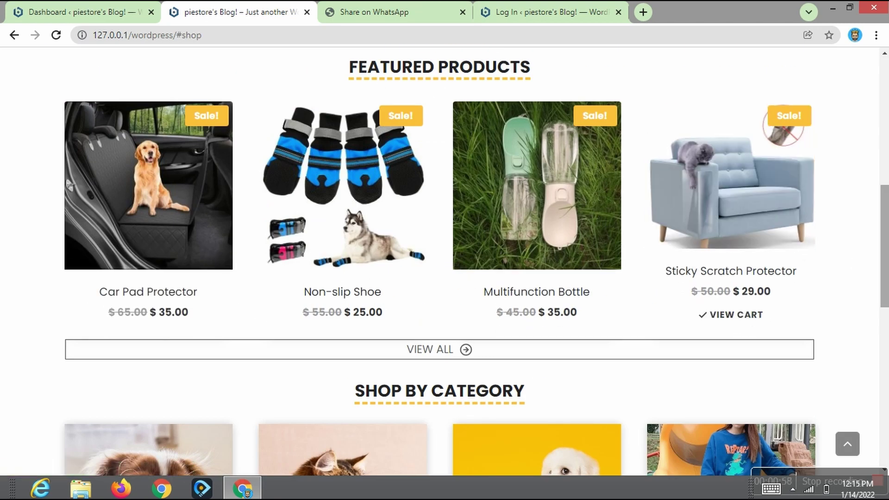
left_click_drag(886, 243, 887, 308)
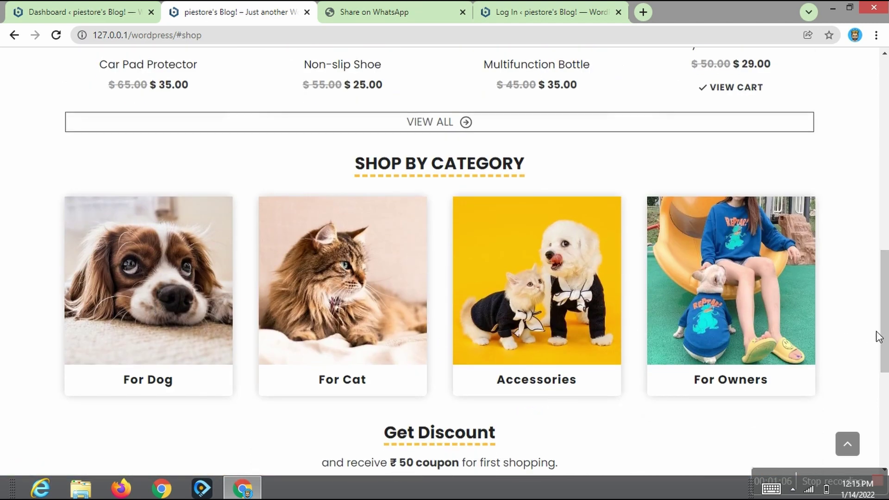
scroll(231, 401, "down", 3)
left_click(292, 355)
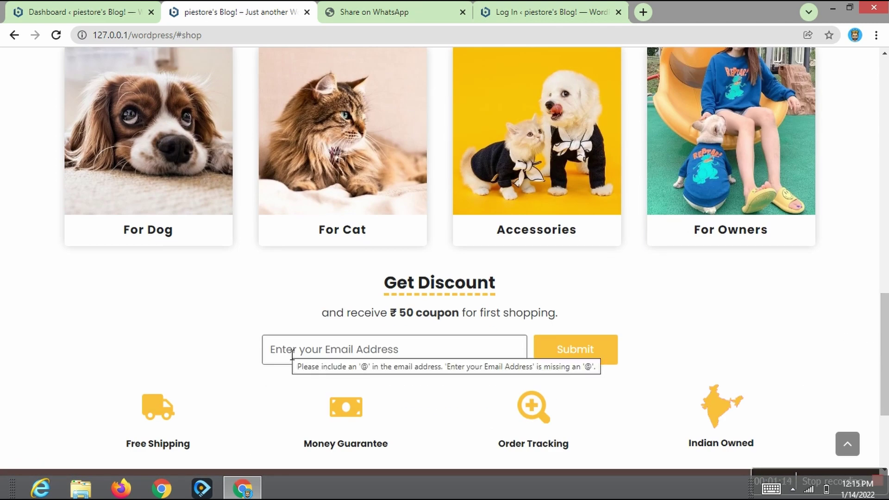
scroll(885, 98, "down", 3)
scroll(885, 97, "up", 9)
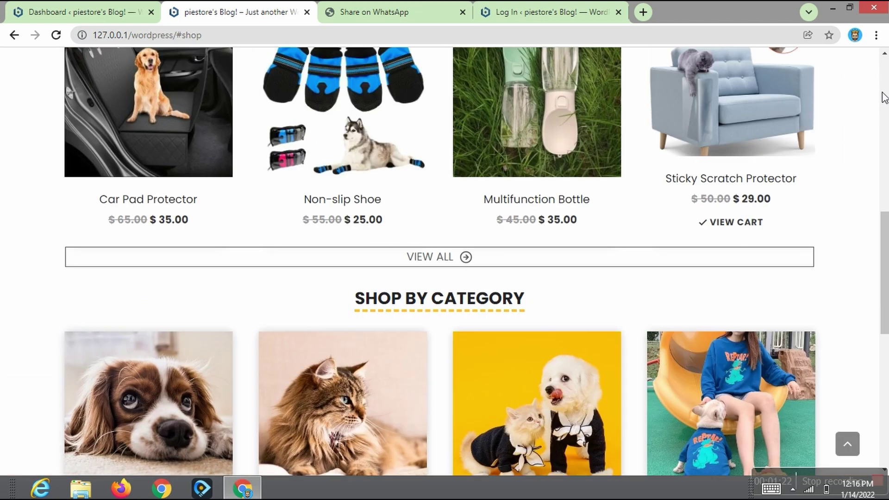
scroll(885, 97, "up", 15)
Open the shopping cart and proceed to the checkout's Billing details.
mouse_move(789, 82)
left_click(715, 197)
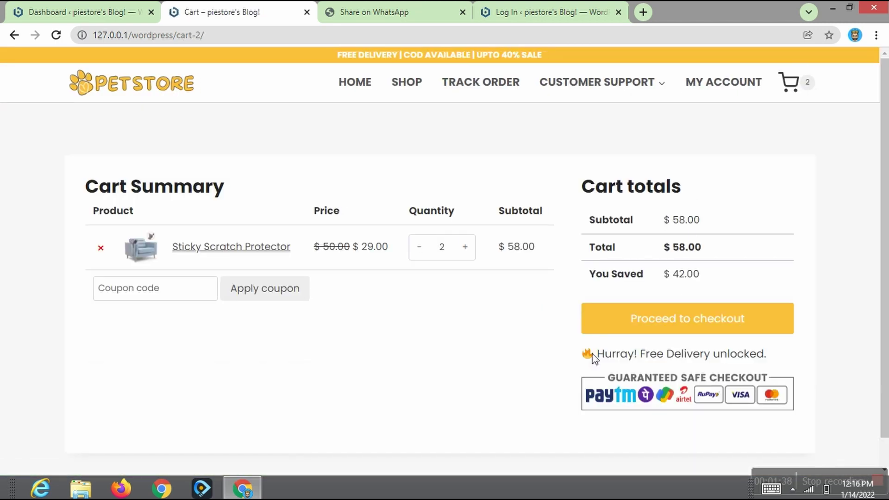
left_click(662, 332)
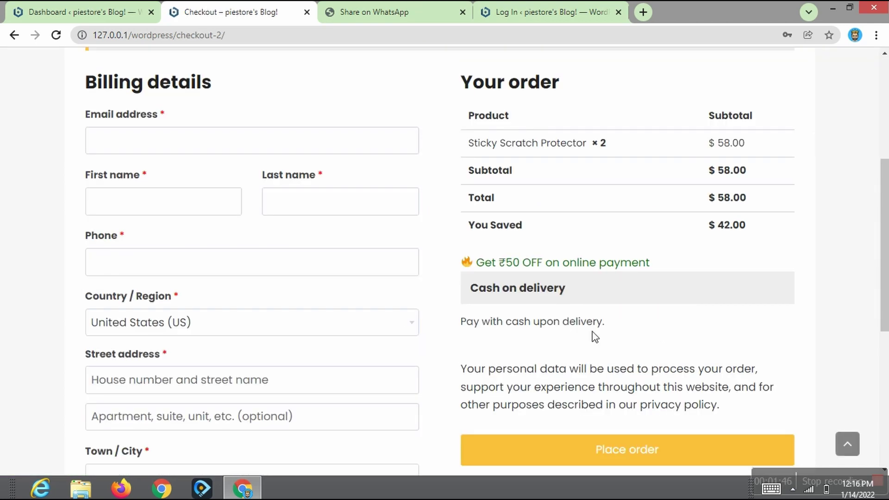
scroll(690, 375, "down", 3)
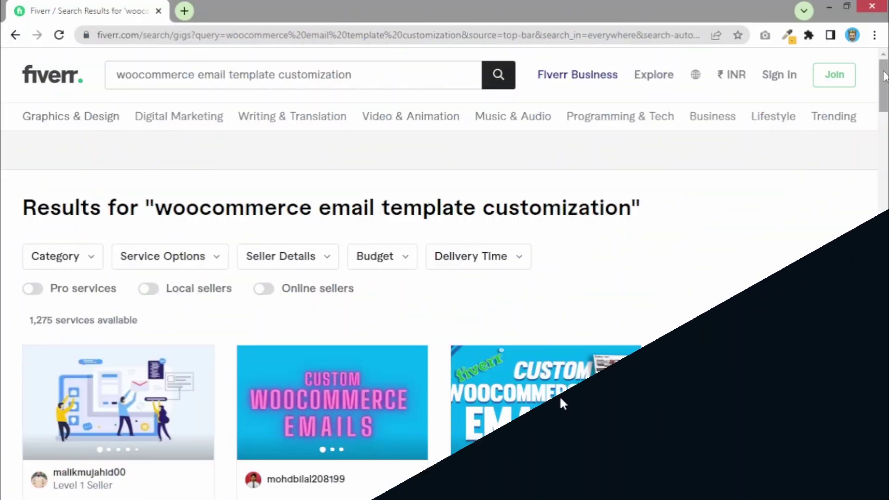
left_click_drag(885, 76, 882, 384)
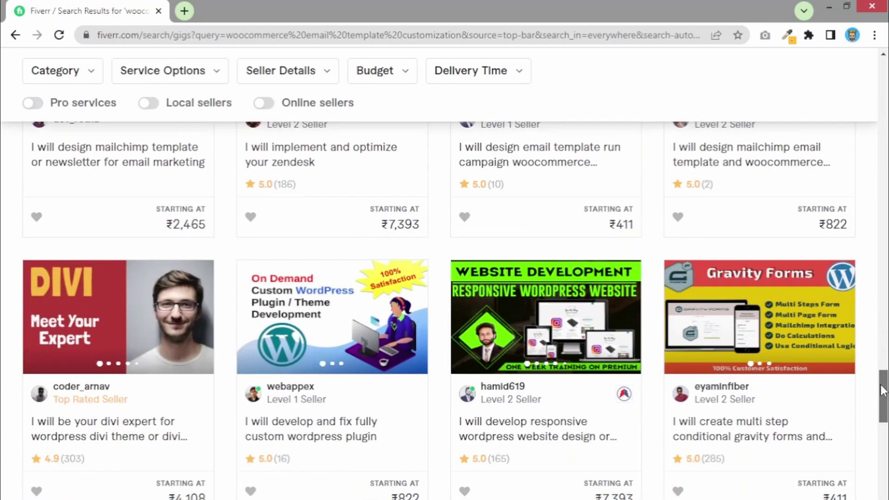
left_click_drag(882, 384, 883, 447)
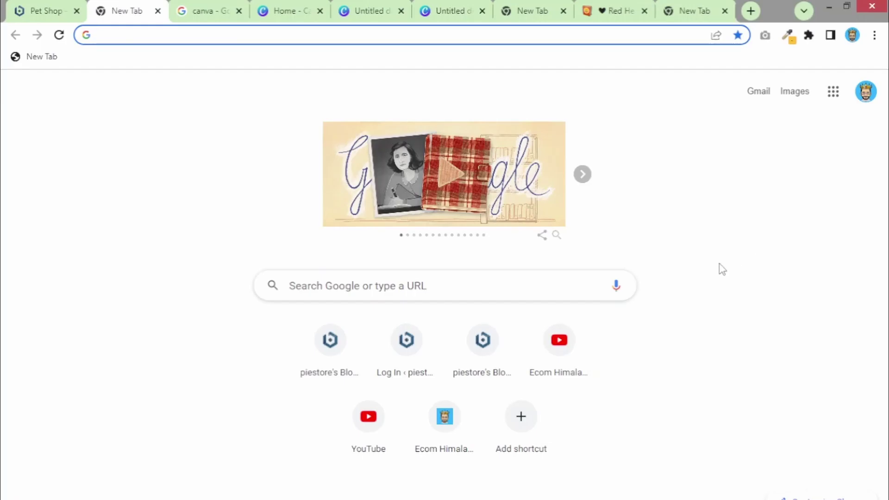
Load 127.0.0.1/wordpress/wp-admin and copy the saved password from the login details text file.
type("127.0.0.1/wordpress/")
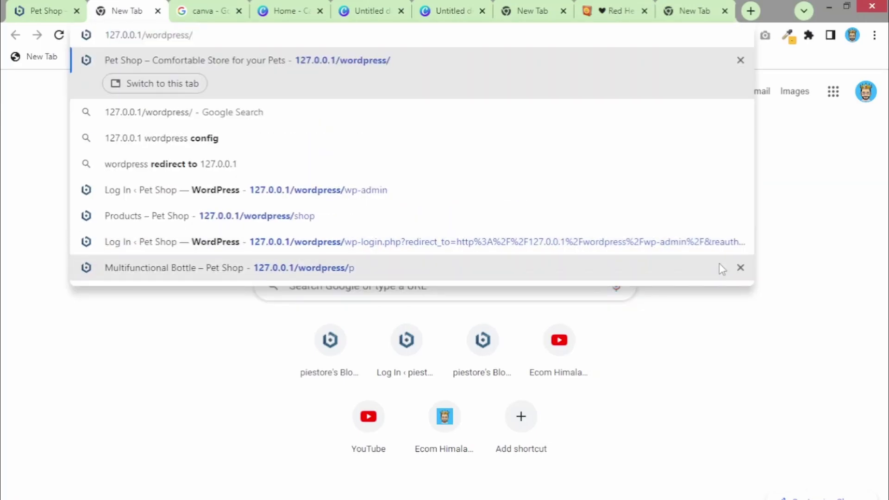
type("wp-ad")
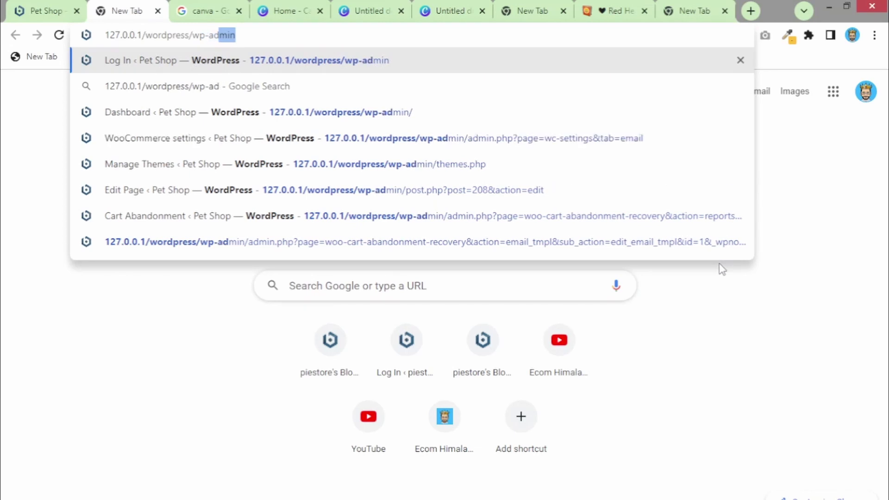
type("min")
key("Return")
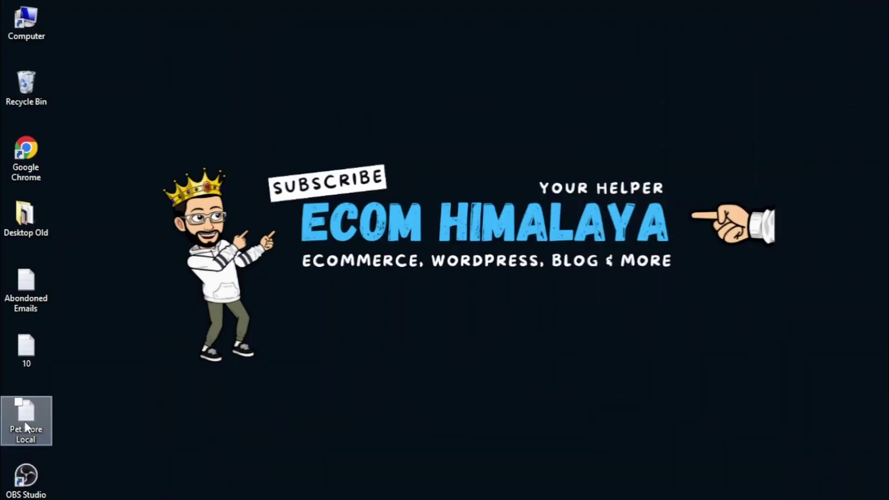
double_click(24, 422)
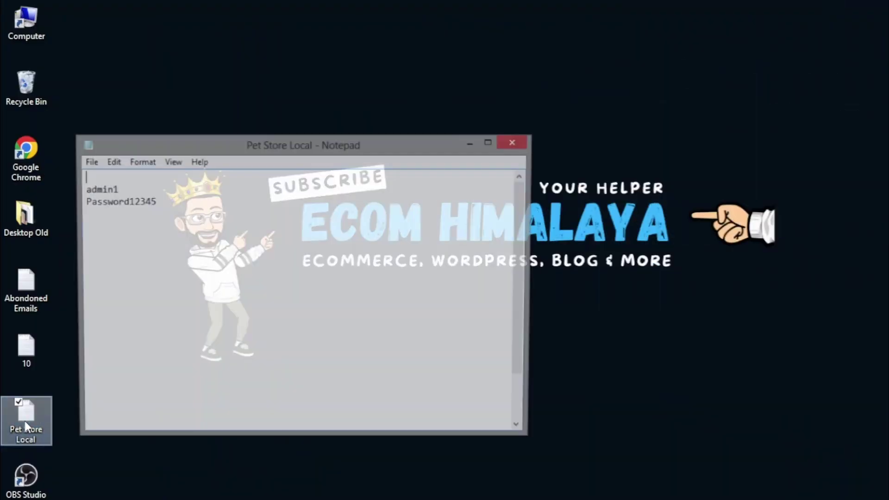
double_click(137, 196)
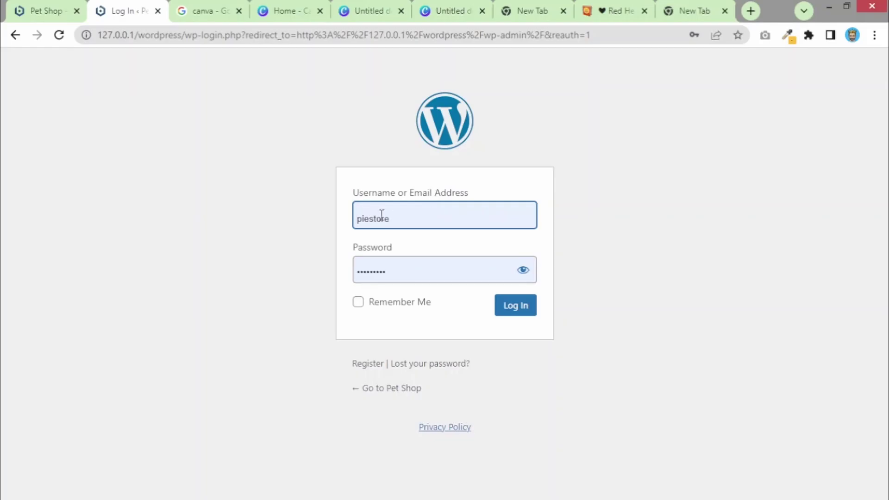
Log in with the administrator username and the pasted saved password.
double_click(357, 214)
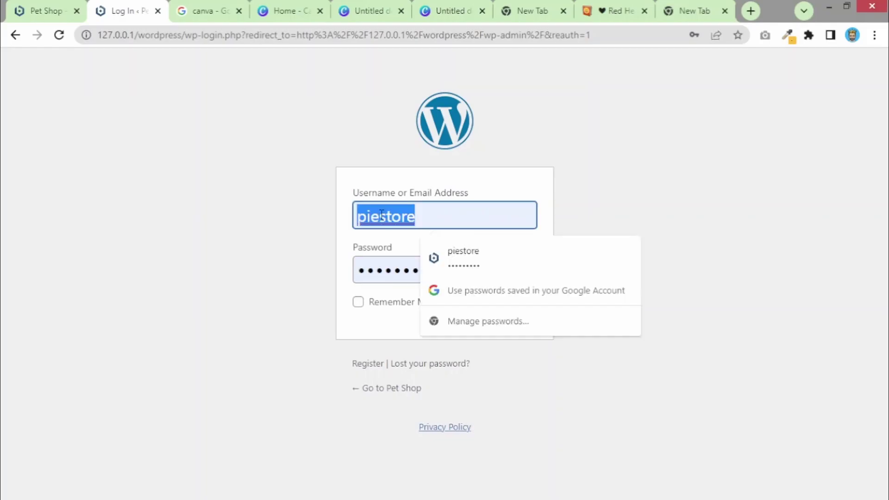
key("BackSpace")
type("admin1")
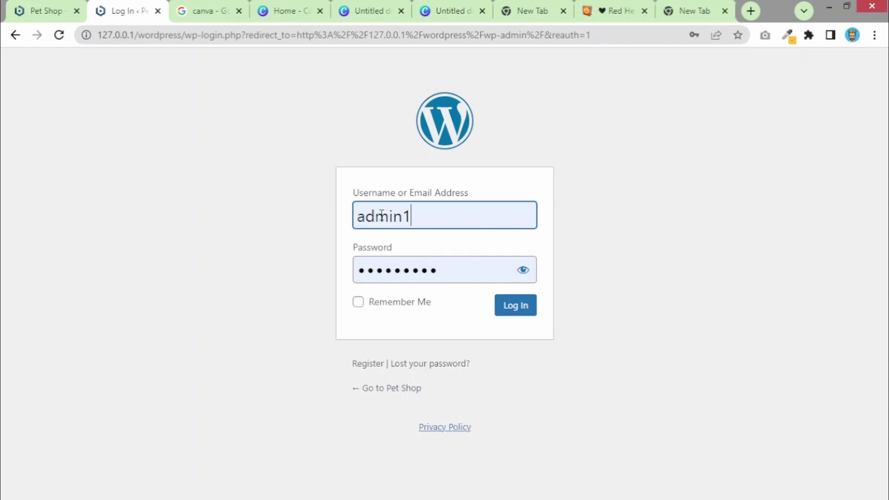
key("Tab")
key("BackSpace")
key("ctrl+v")
key("Return")
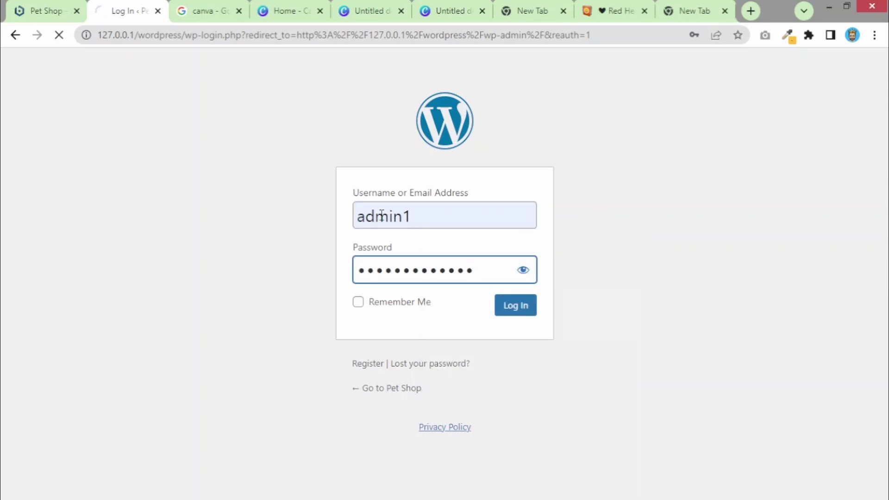
left_click(69, 12)
Scroll the Pet Shop storefront, then switch to the WordPress admin Dashboard.
left_click(190, 35)
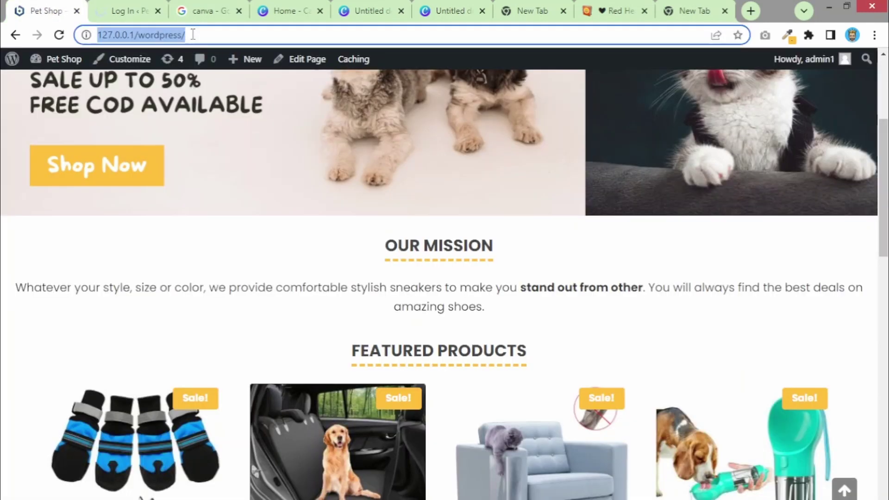
left_click(204, 35)
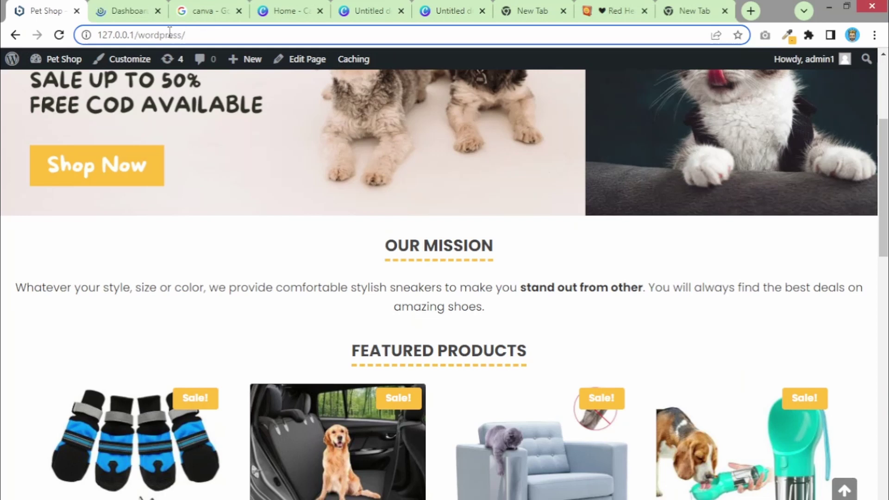
scroll(306, 132, "up", 5)
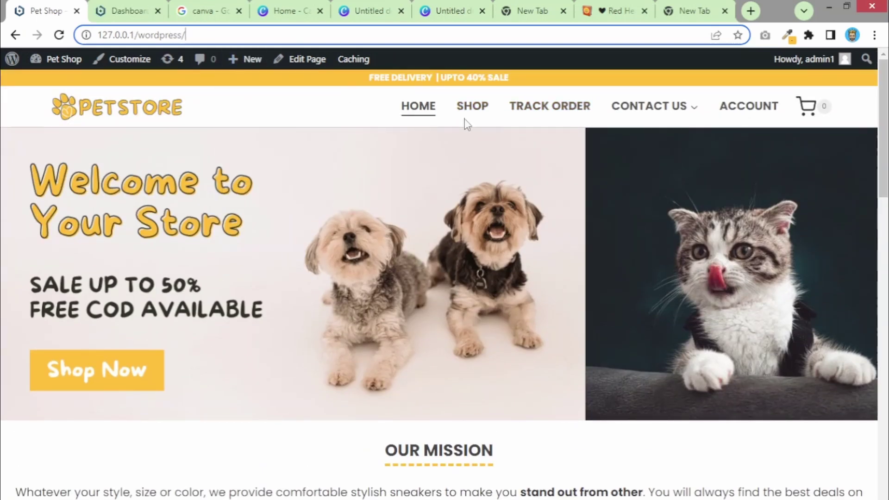
scroll(420, 124, "down", 1)
scroll(420, 125, "down", 15)
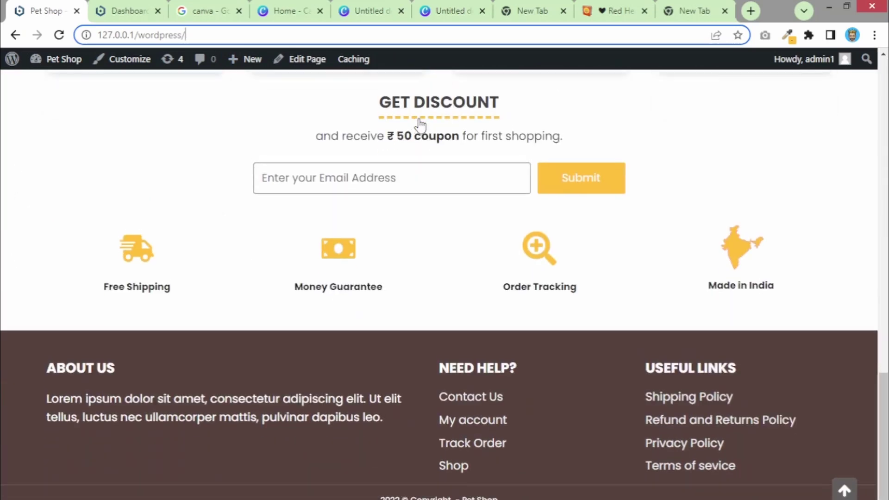
scroll(417, 124, "up", 20)
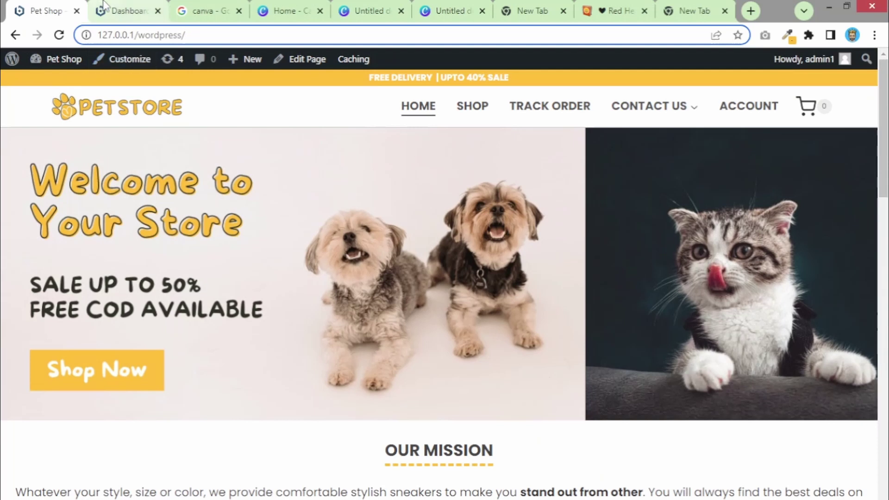
left_click(120, 10)
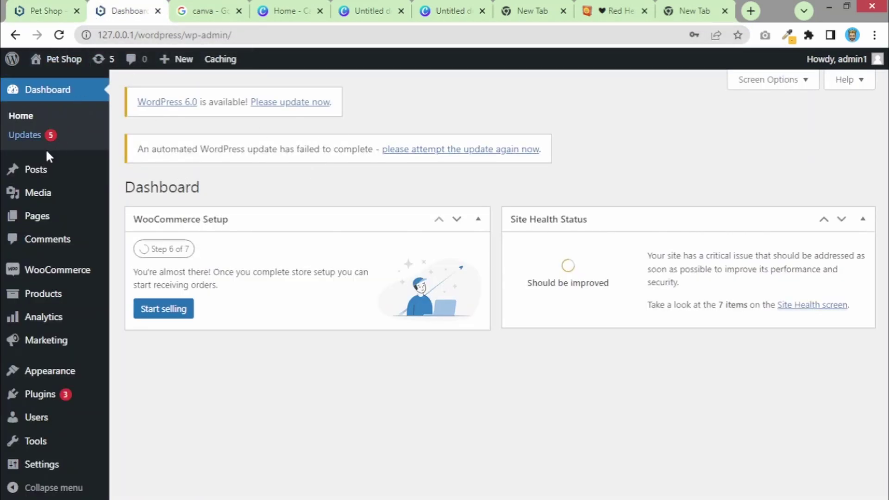
Go to WooCommerce > Settings, landing on the General tab.
mouse_move(41, 268)
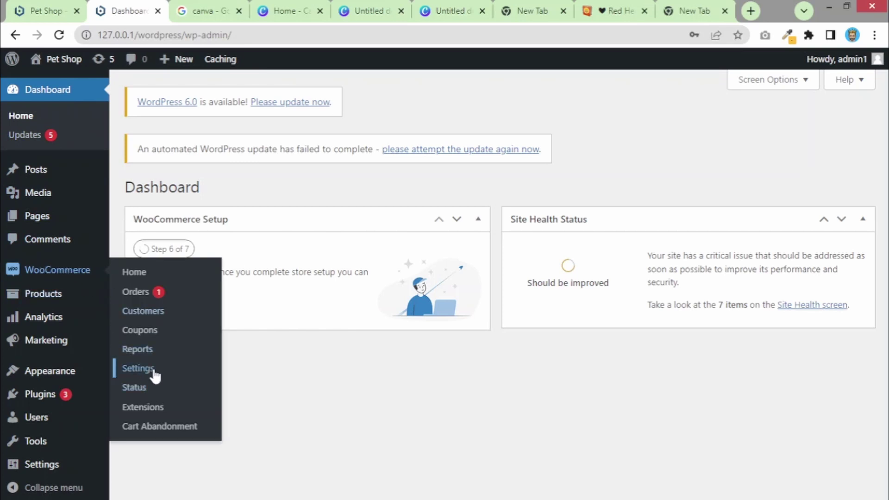
left_click(139, 368)
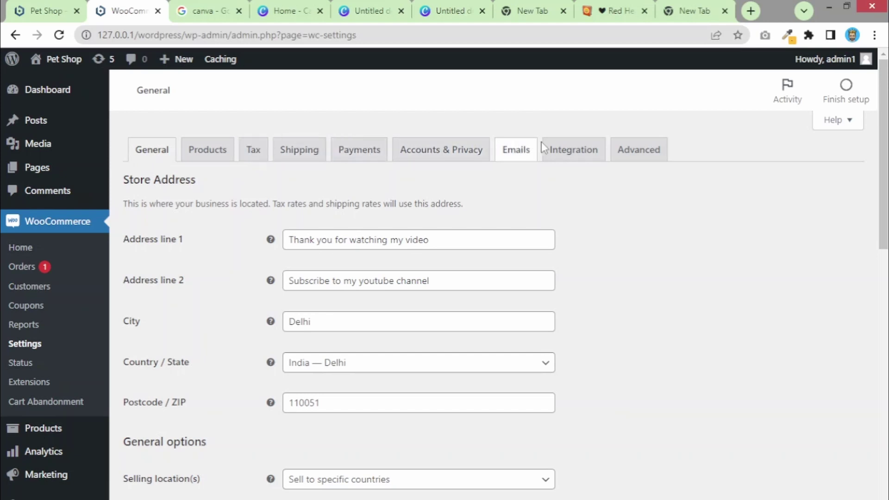
Switch to the Emails tab, review the notifications and New order recipient, then select the 'From' name field.
left_click(520, 153)
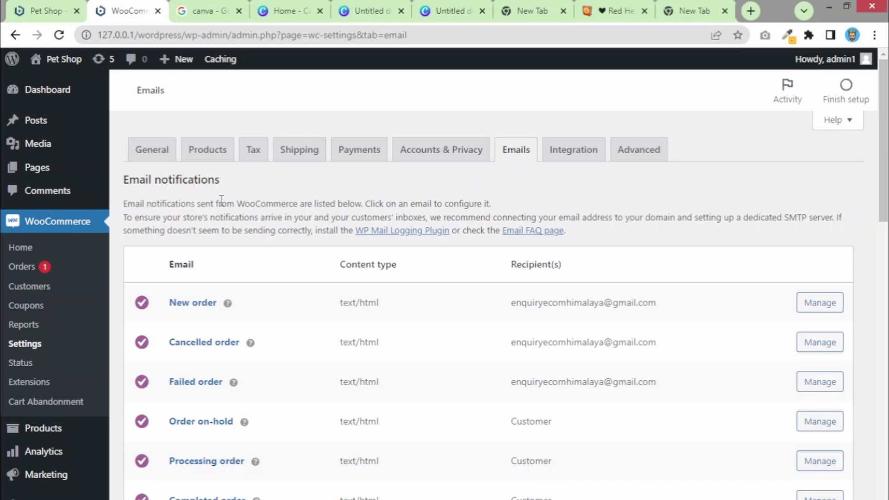
scroll(221, 200, "down", 2)
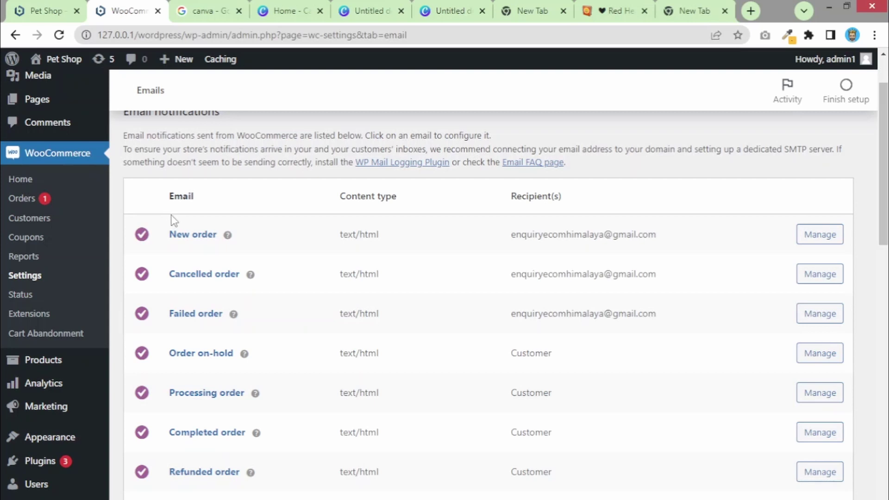
scroll(174, 220, "down", 2)
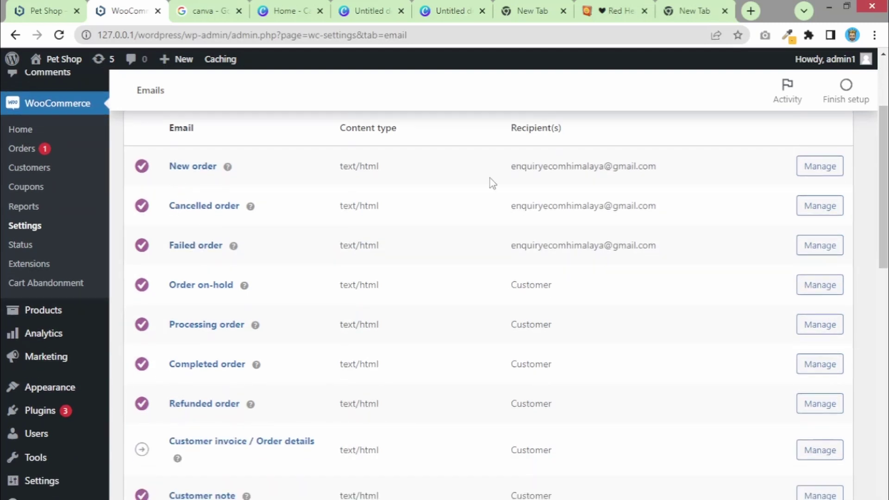
left_click_drag(509, 168, 655, 167)
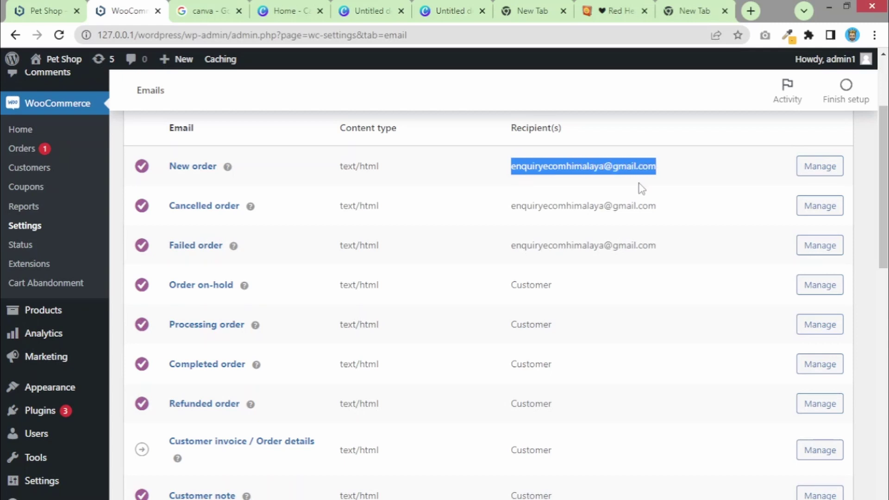
scroll(347, 246, "down", 1)
scroll(301, 236, "down", 2)
scroll(241, 218, "up", 2)
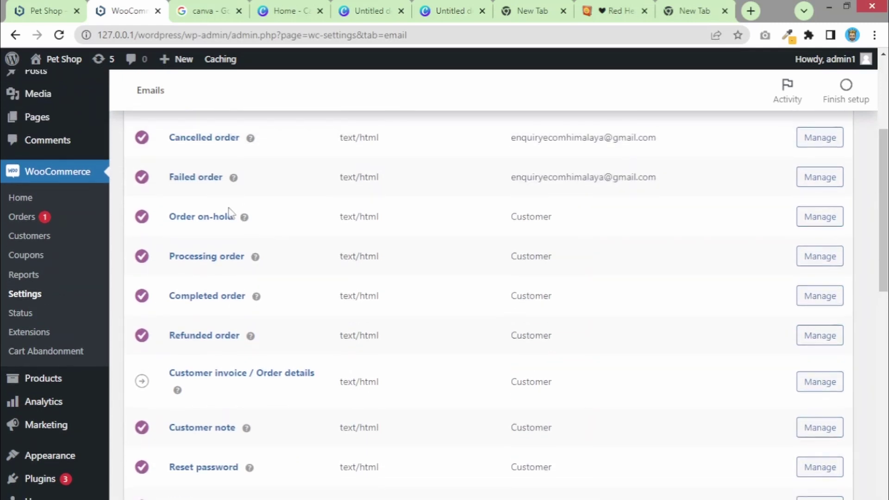
scroll(494, 314, "down", 6)
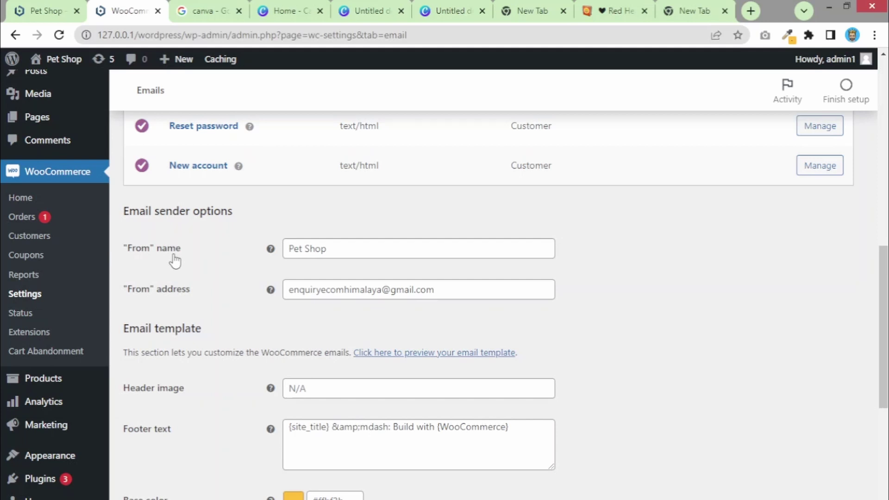
left_click(334, 246)
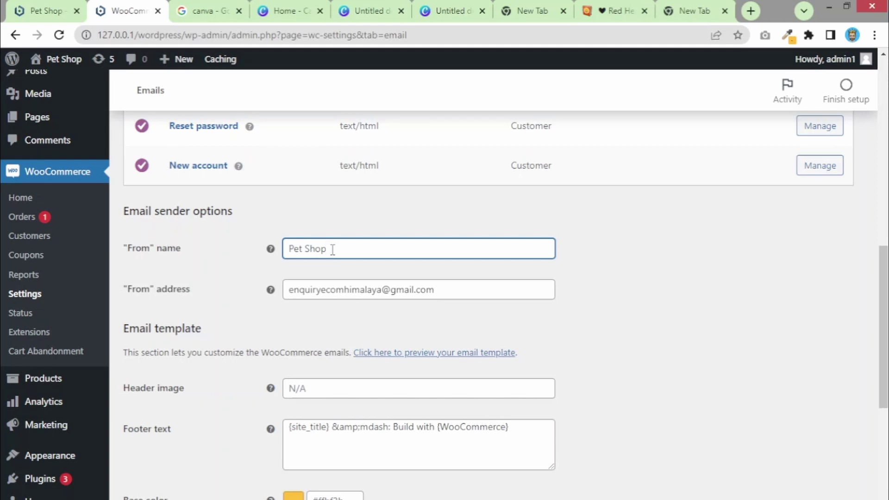
Change the 'From' name from Pet Shop to Hello @ PetShop.
key("ctrl+a")
key("BackSpace")
type("H")
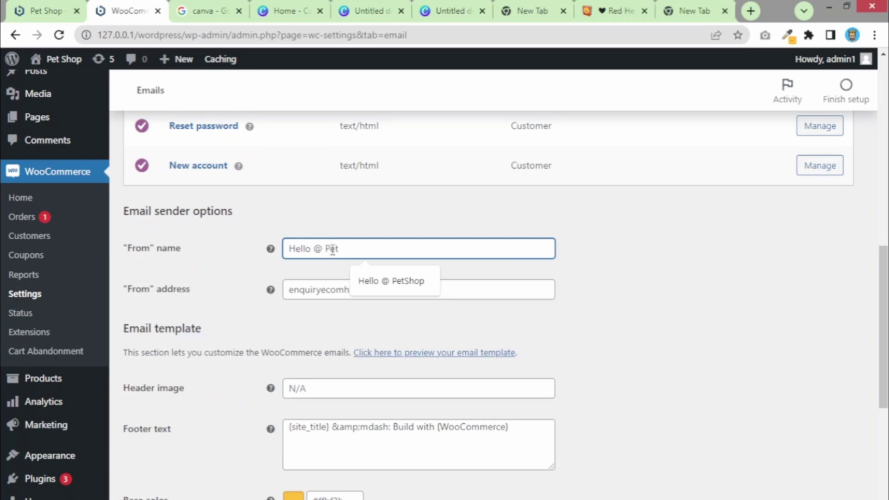
type("ello @ PetShop")
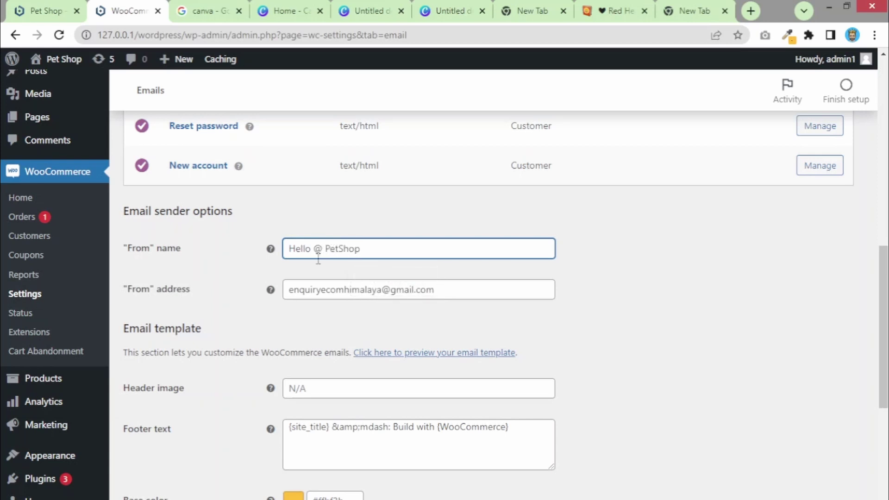
left_click(228, 277)
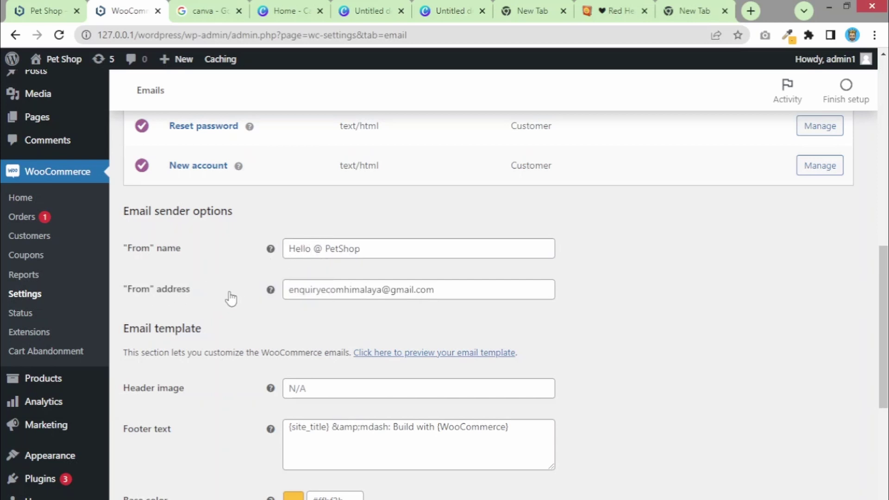
Try a new 'From' address, then undo to restore the original sender address.
left_click(377, 290)
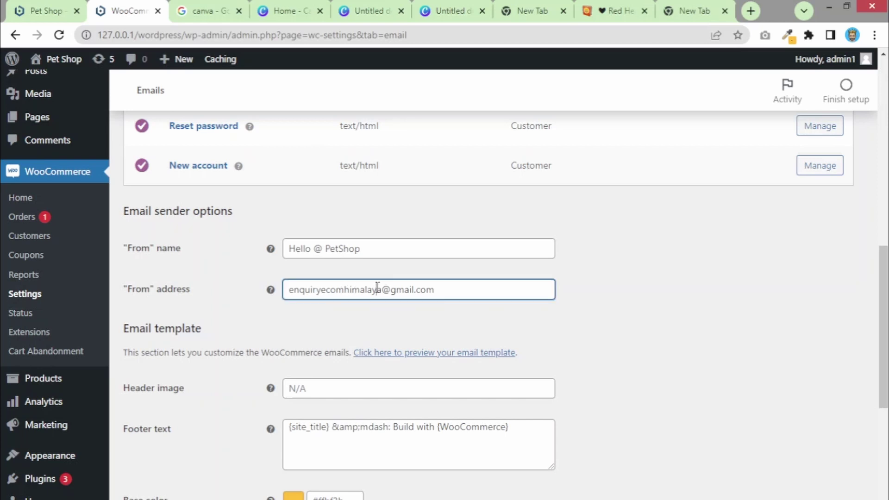
key("ctrl+a")
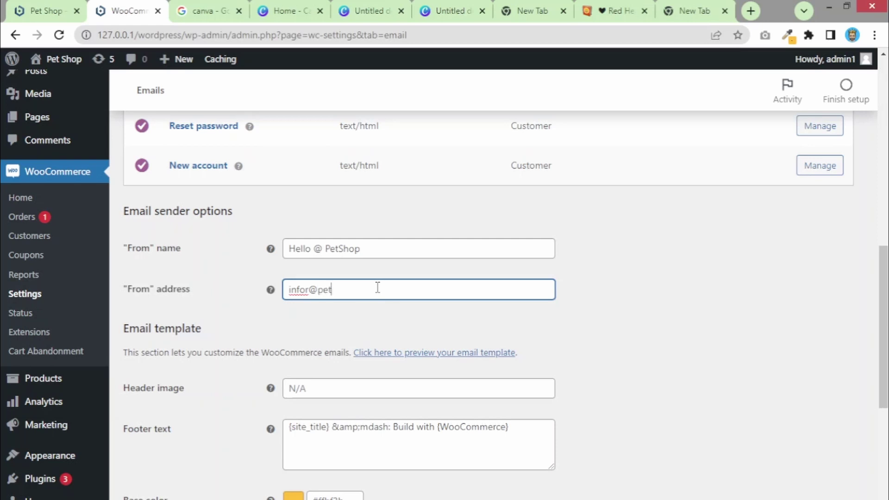
type("shop.")
left_click(306, 289)
key("BackSpace")
left_click_drag(368, 285, 278, 291)
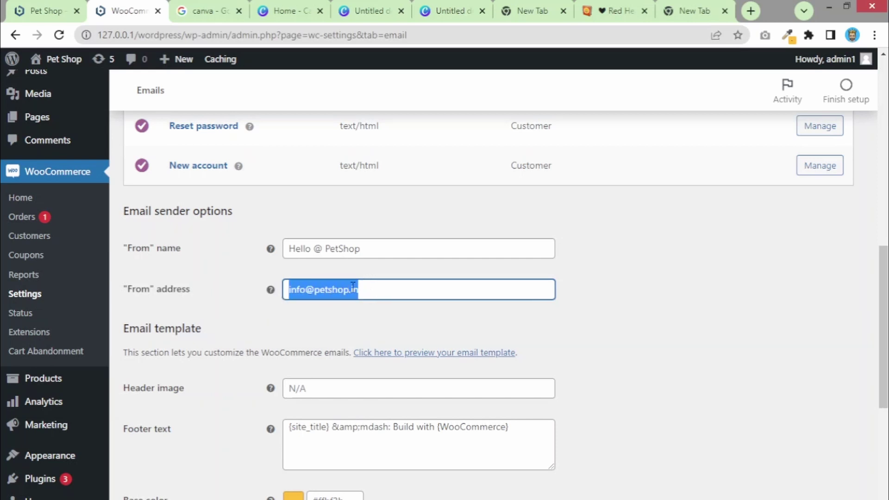
left_click(403, 286)
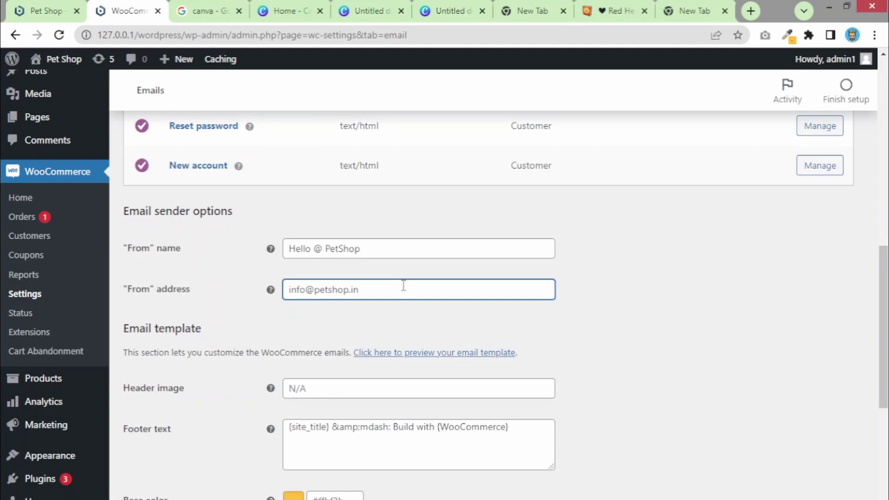
key("ctrl+z")
key("ctrl+z")
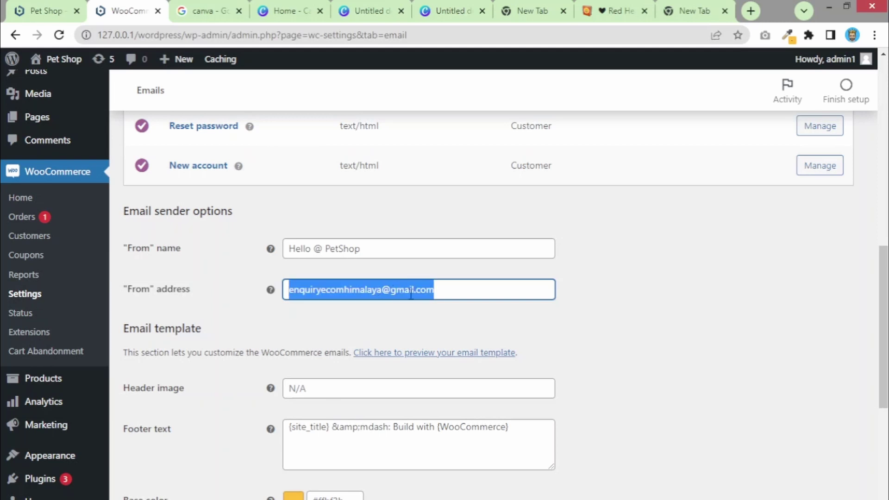
left_click(377, 316)
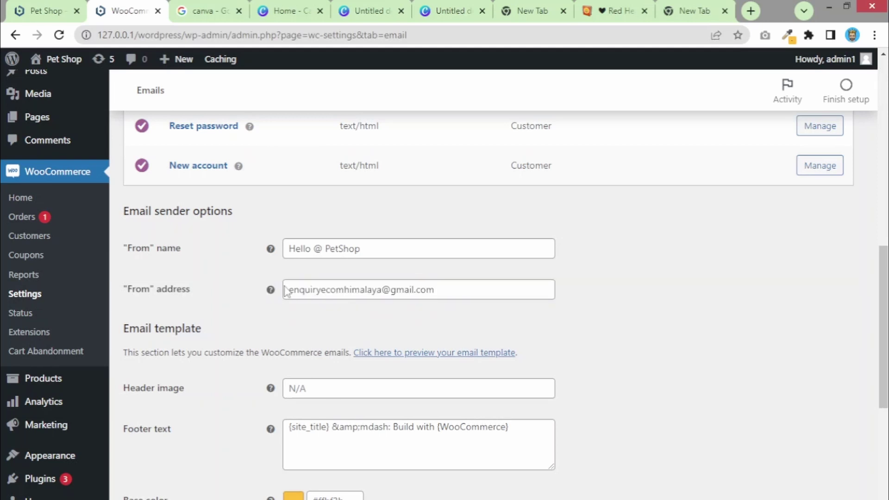
Scroll to the Email template section and open the template preview.
scroll(333, 292, "down", 2)
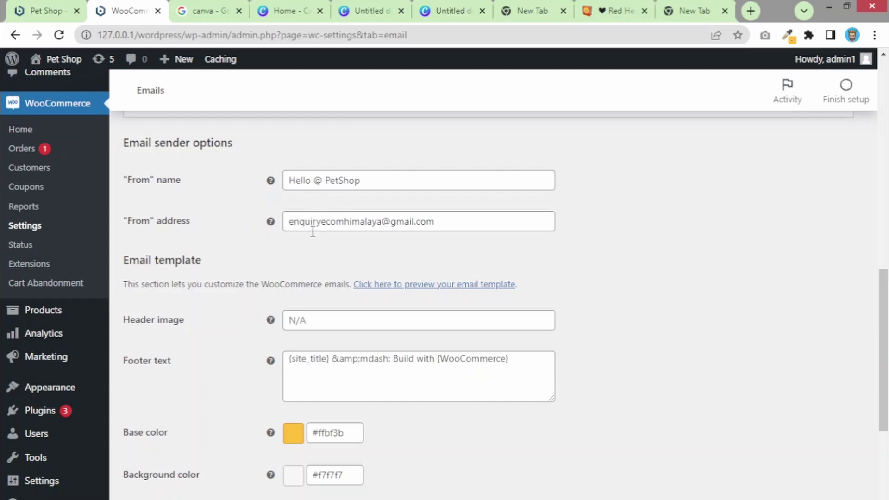
scroll(301, 241, "down", 2)
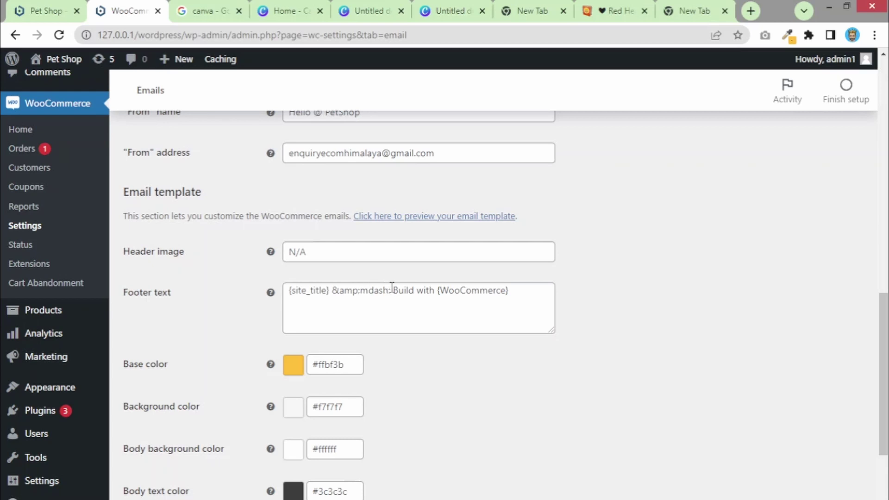
scroll(383, 278, "up", 2)
left_click(428, 283)
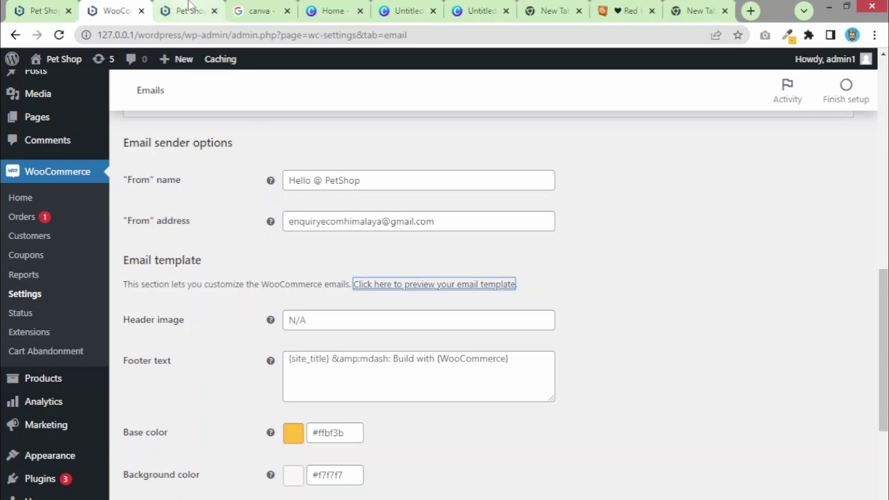
Inspect the yellow-headed template preview and highlight its footer text.
left_click(197, 13)
scroll(366, 229, "down", 1)
scroll(311, 170, "up", 1)
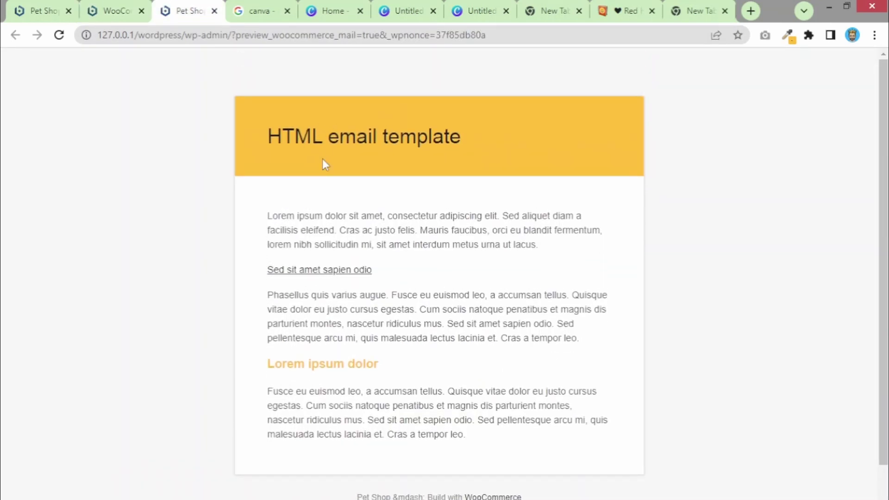
scroll(349, 252, "down", 1)
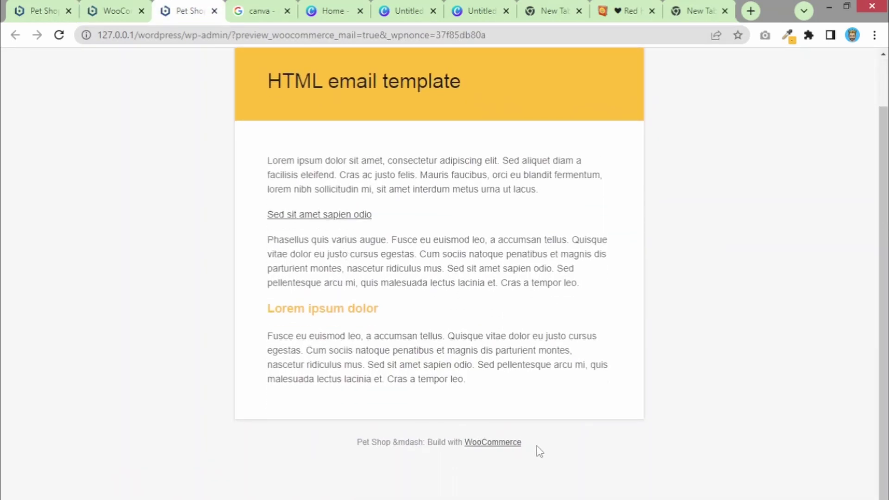
left_click_drag(539, 452, 368, 451)
Replace the existing email footer text with 'Thank you!'.
left_click(119, 14)
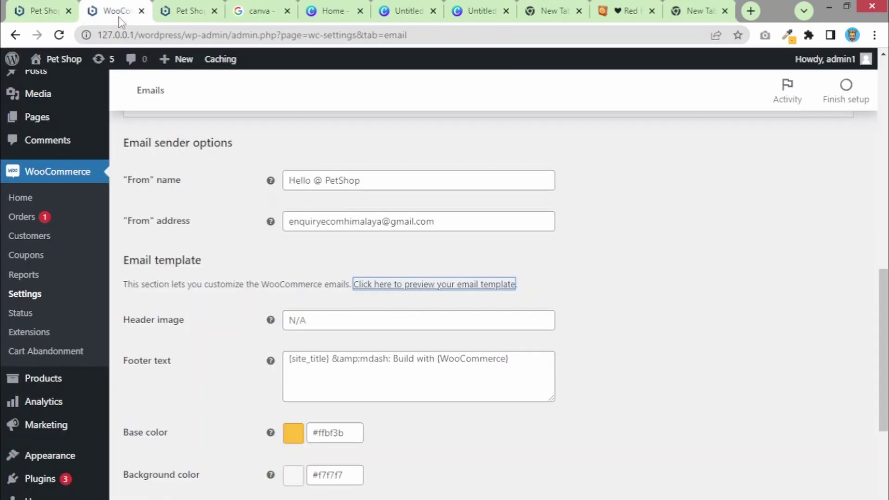
left_click(378, 366)
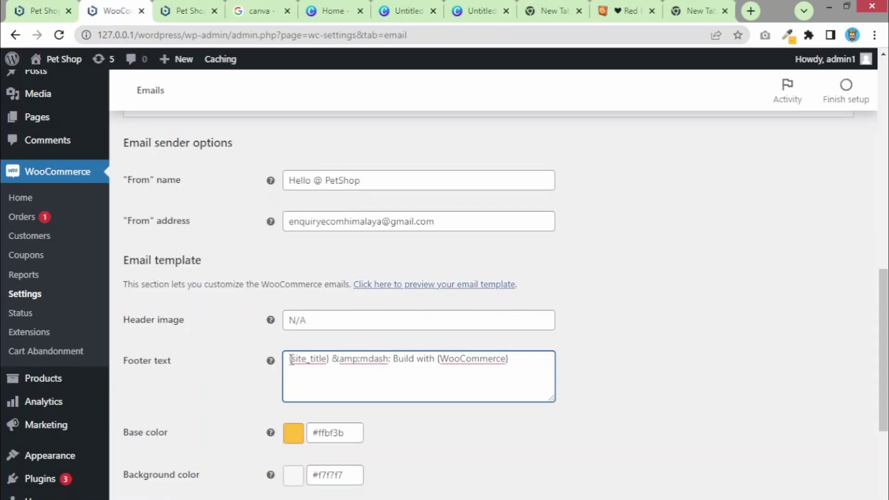
left_click_drag(289, 359, 577, 370)
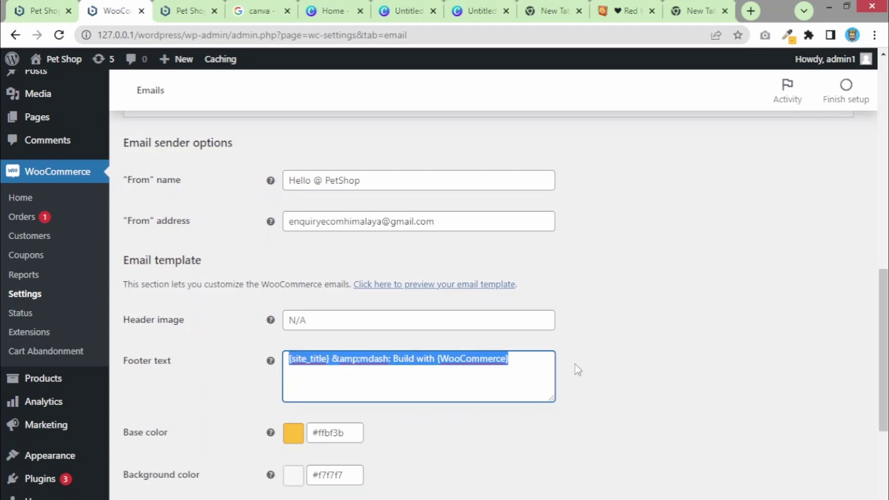
type("Thank you!")
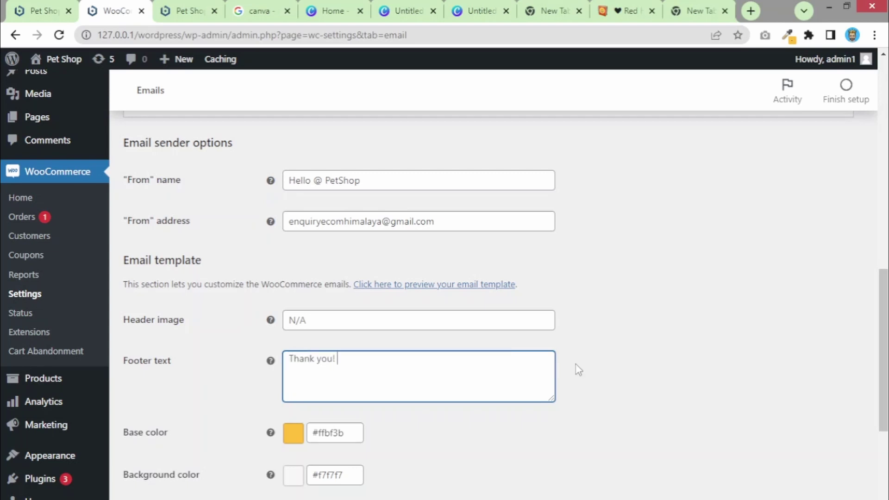
Copy the red heart emoji from Emojipedia and paste it after the footer text.
left_click(641, 6)
left_click(292, 197)
scroll(353, 265, "up", 5)
scroll(352, 265, "up", 3)
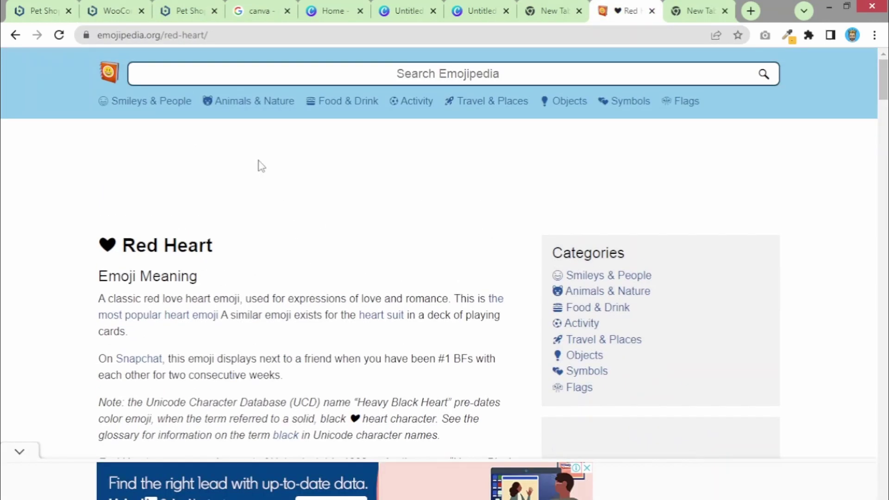
left_click(124, 8)
key("ctrl+v")
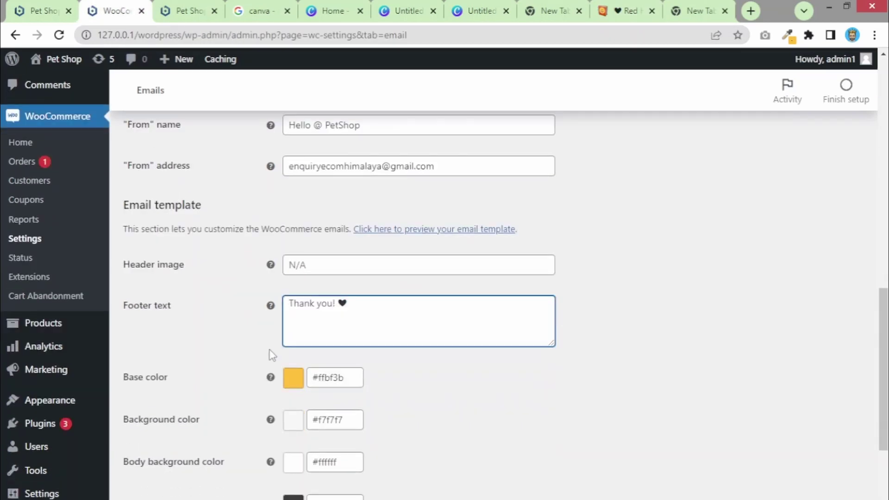
scroll(231, 348, "down", 2)
left_click(213, 344)
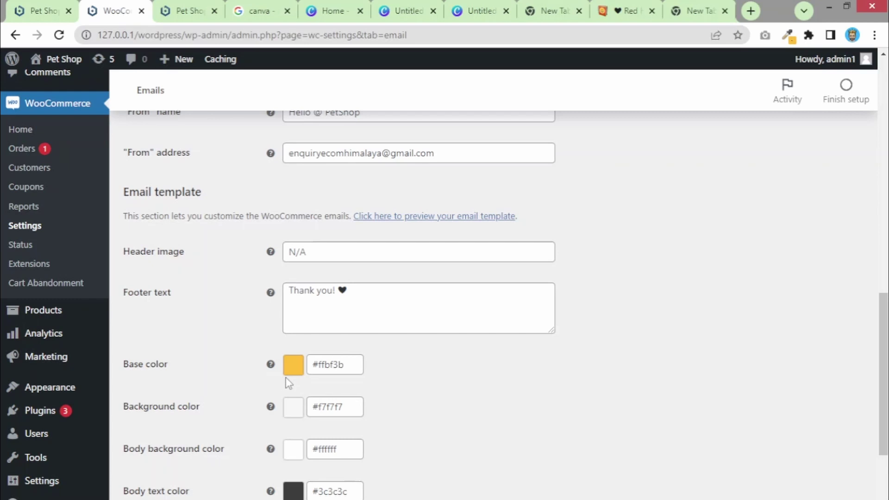
scroll(262, 301, "down", 2)
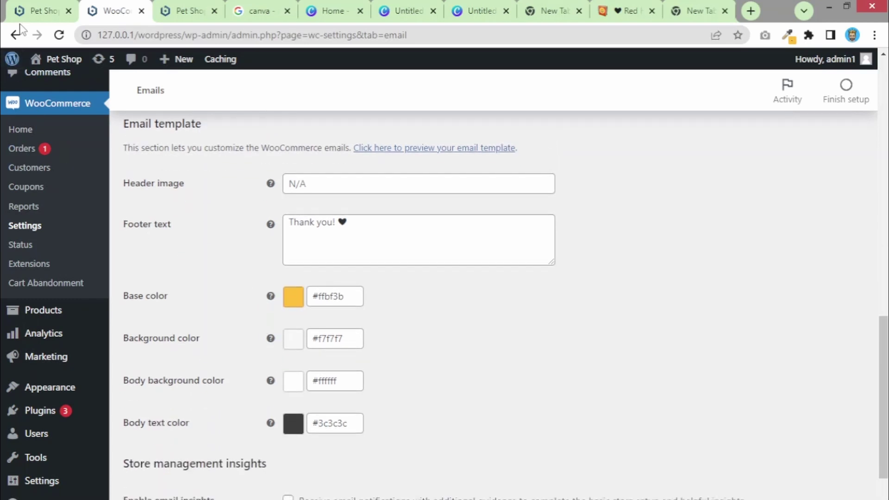
left_click(44, 12)
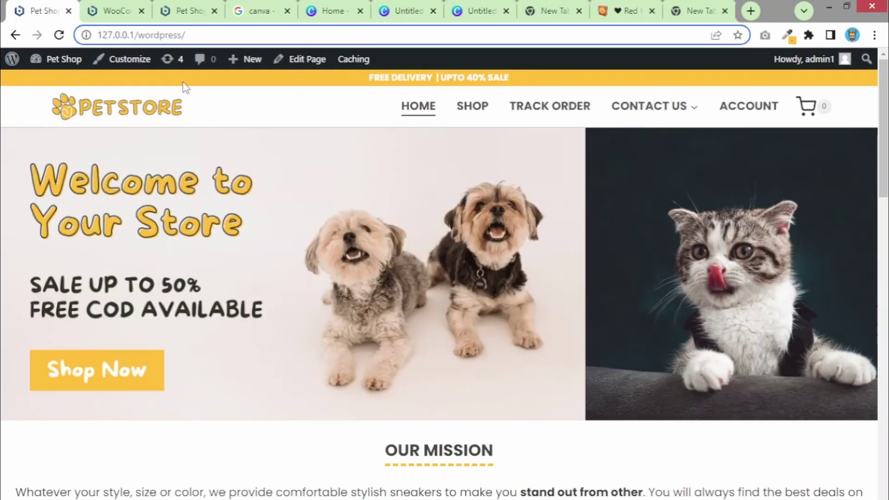
left_click(787, 36)
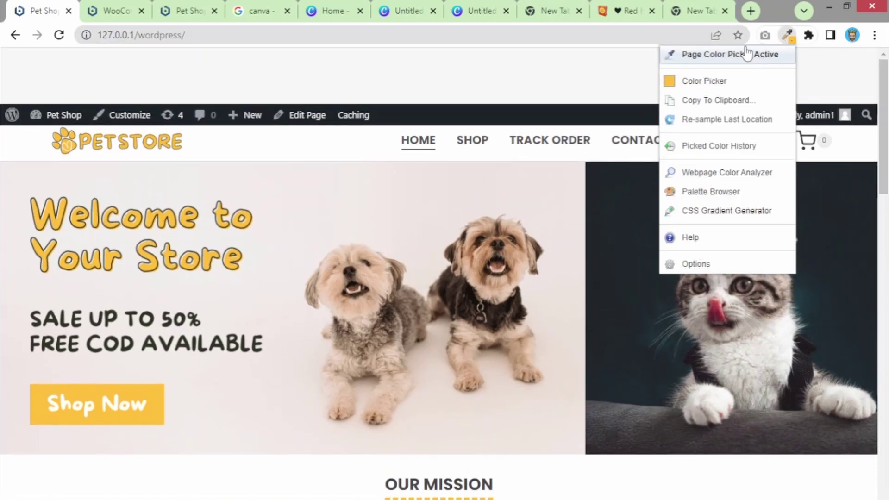
left_click(746, 54)
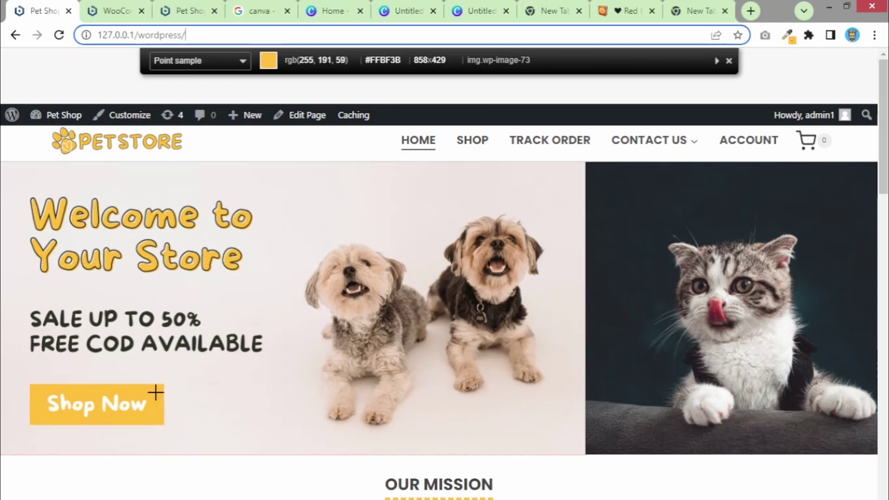
left_click(155, 393)
Save the changed email settings.
left_click(116, 11)
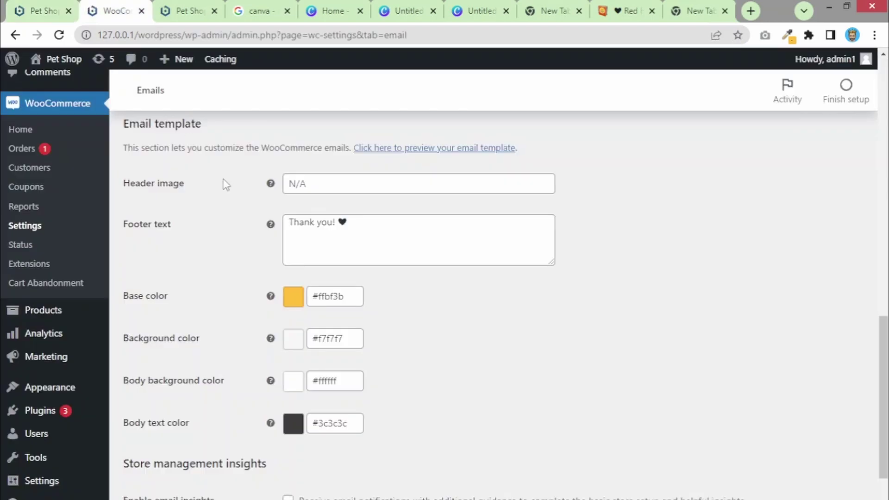
scroll(315, 301, "down", 1)
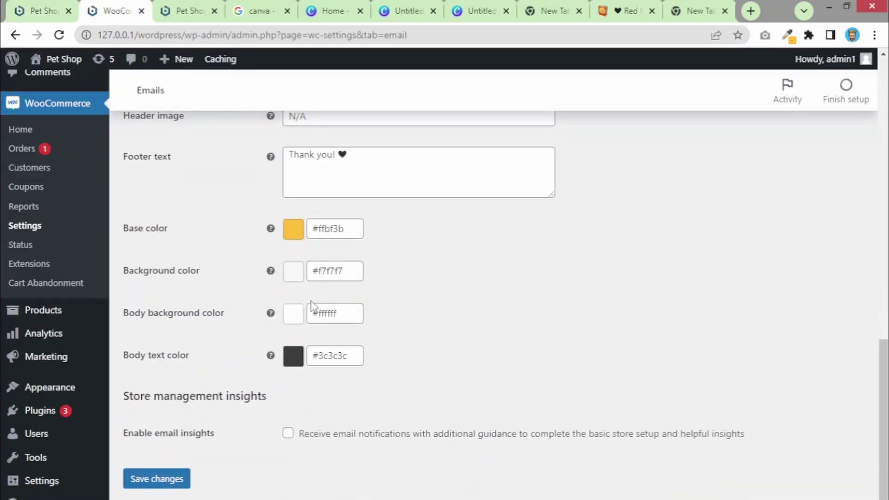
scroll(199, 313, "up", 4)
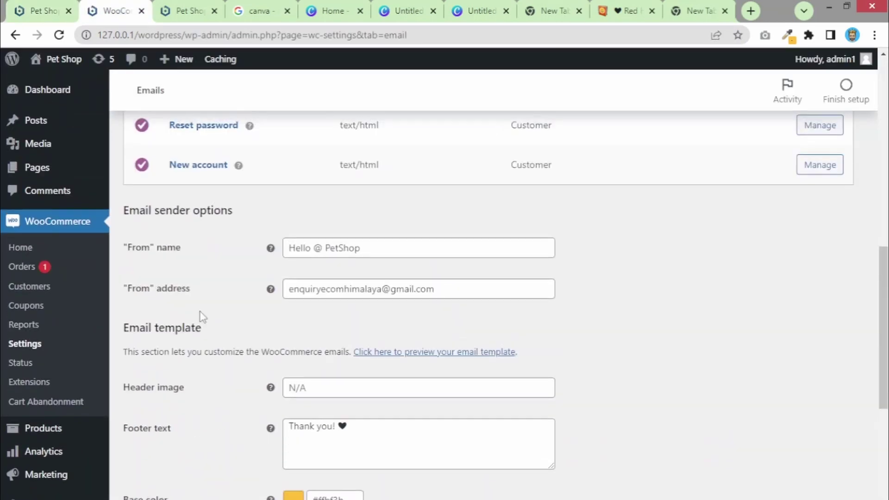
scroll(191, 338, "down", 4)
left_click(165, 452)
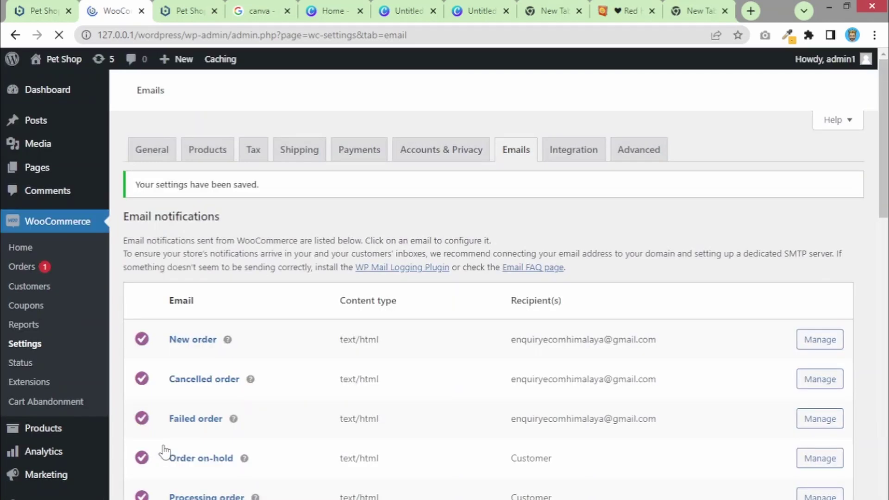
Open the Plugins > Add New page in a new tab.
scroll(165, 271, "down", 1)
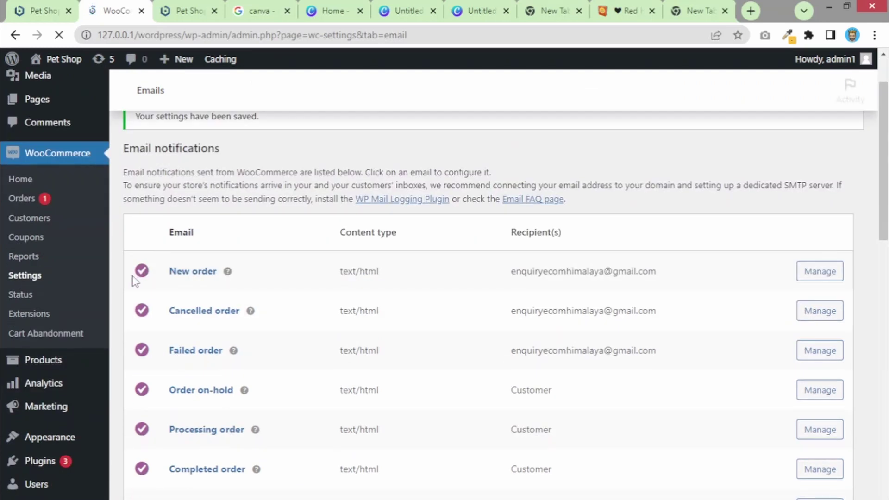
scroll(112, 324, "down", 1)
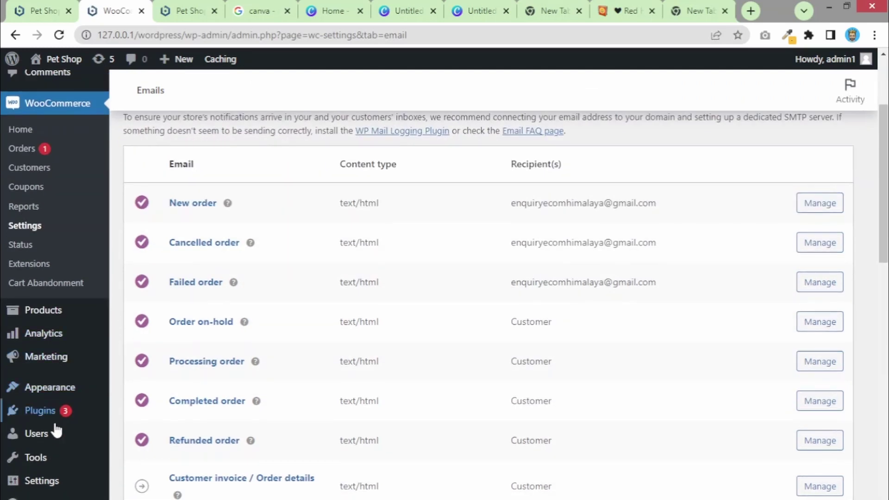
mouse_move(50, 411)
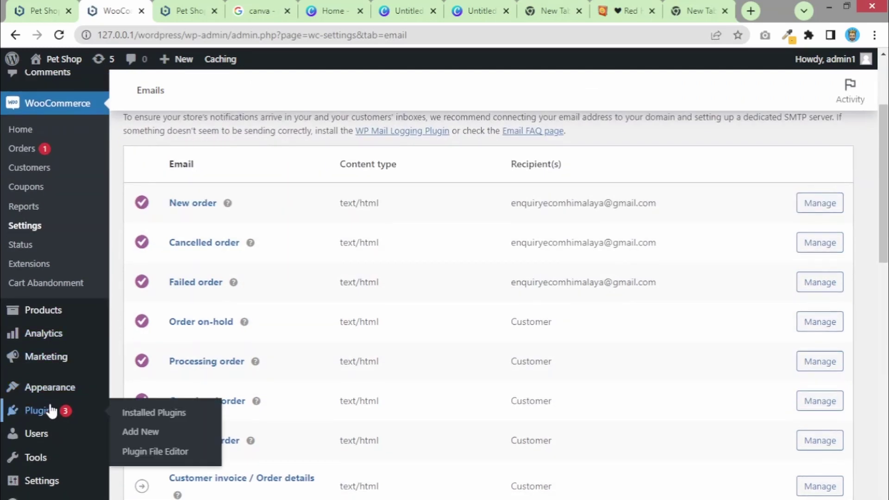
middle_click(142, 435)
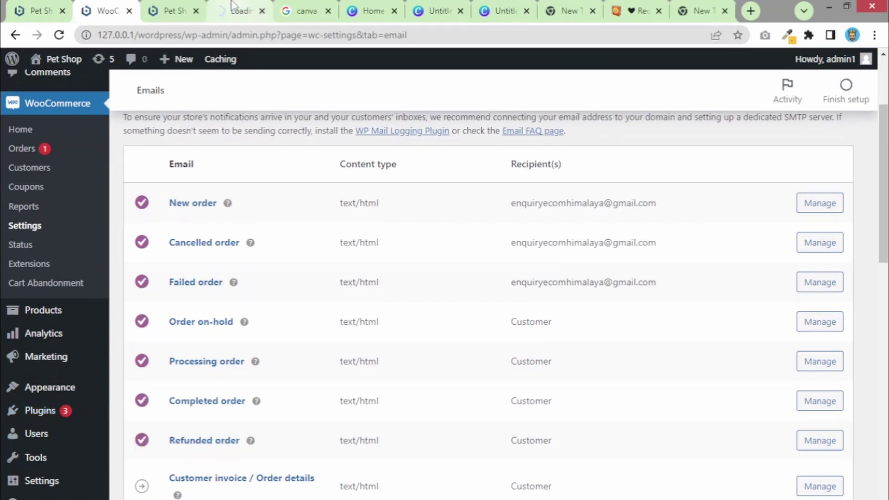
left_click(172, 6)
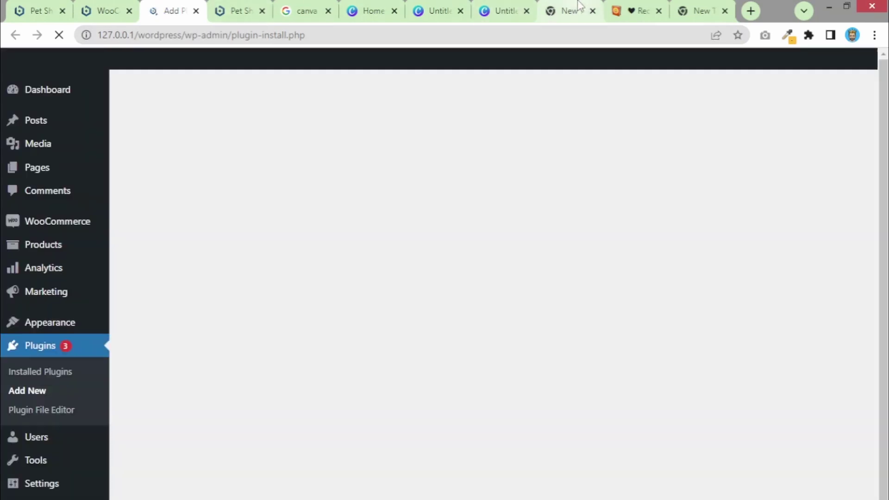
Search the plugin directory for 'Make Email Customizer for WooCommerce' and install it.
left_click(569, 11)
left_click(171, 10)
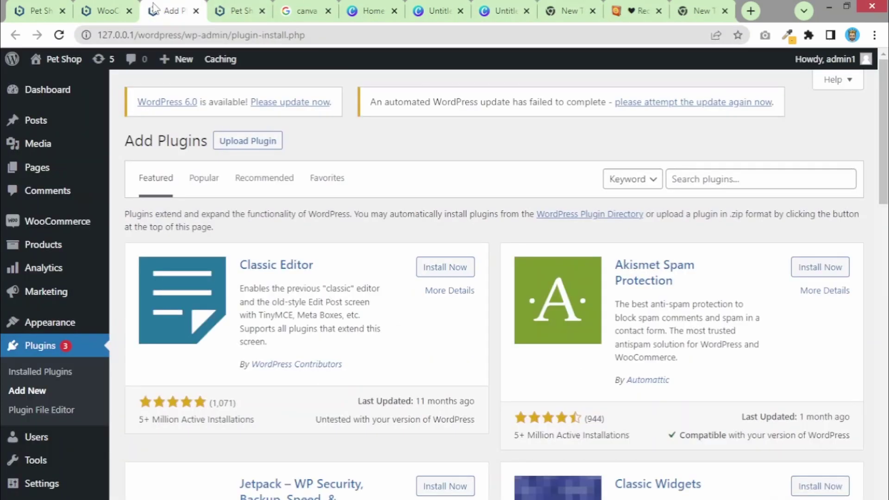
left_click(681, 178)
key("ctrl+v")
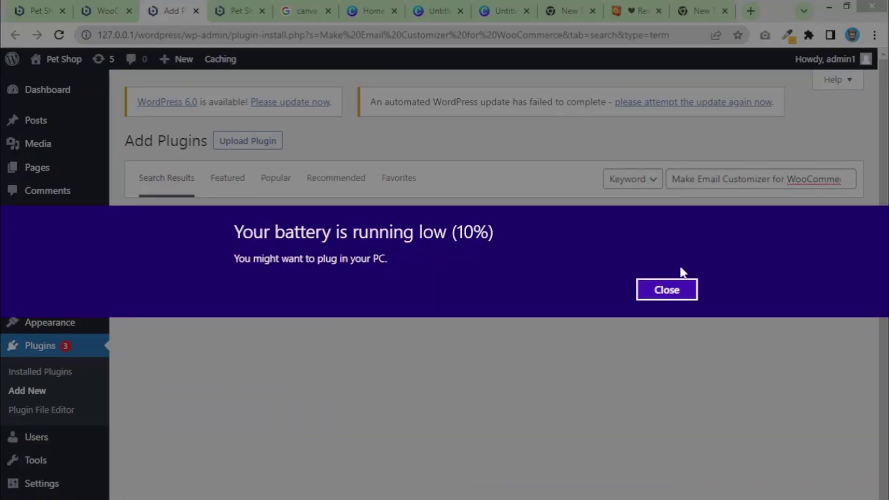
left_click(669, 287)
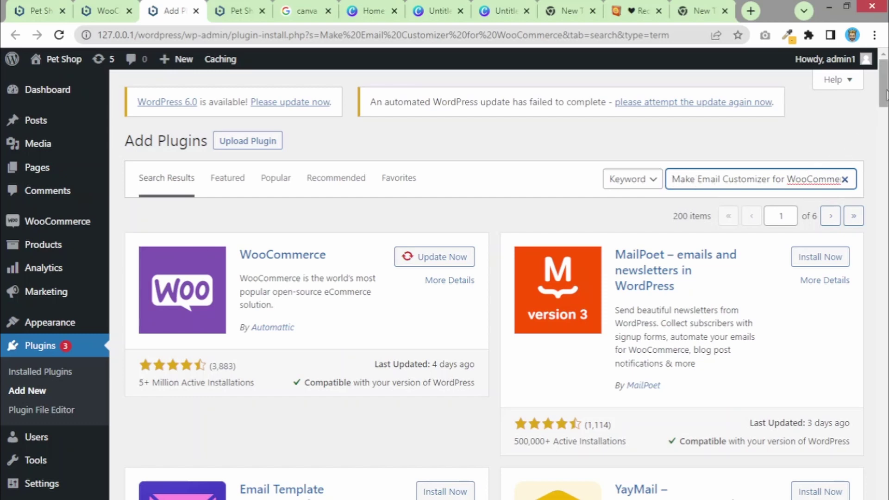
left_click_drag(882, 85, 867, 336)
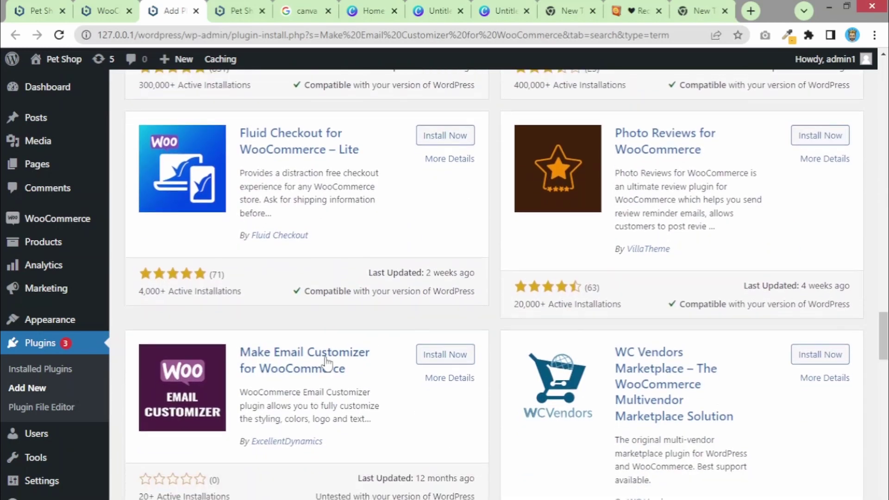
scroll(297, 369, "down", 2)
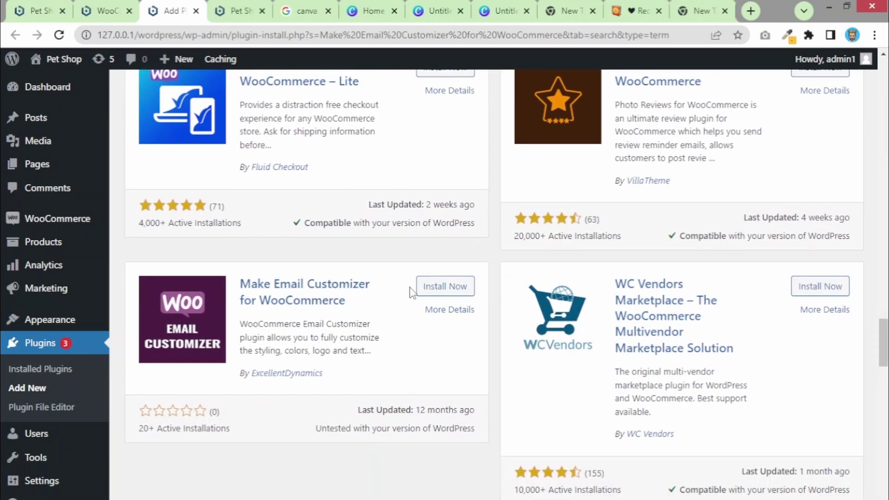
left_click(430, 290)
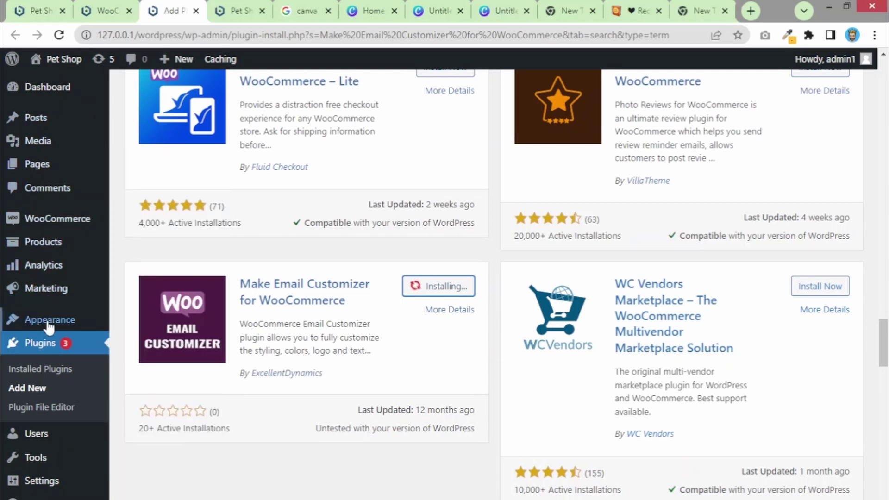
Open Appearance > Themes in a new tab, showing Pet Shop active and Kadence installed.
mouse_move(47, 324)
middle_click(132, 322)
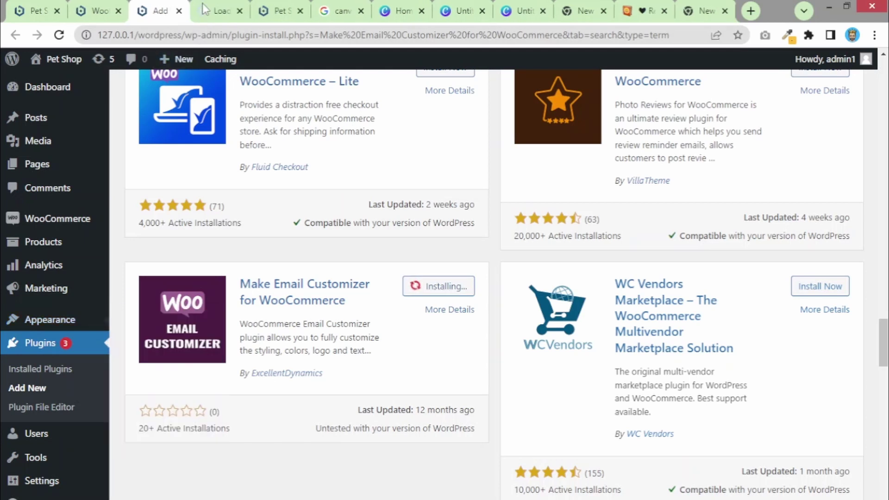
left_click(218, 10)
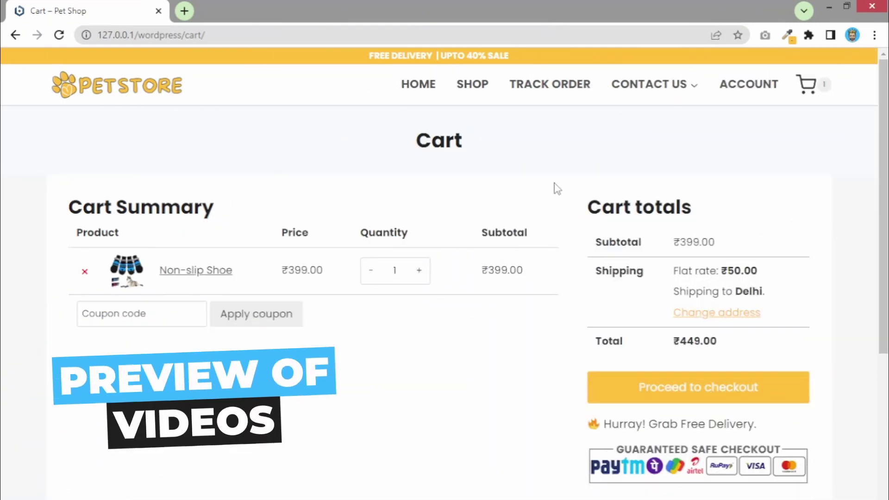
left_click(419, 271)
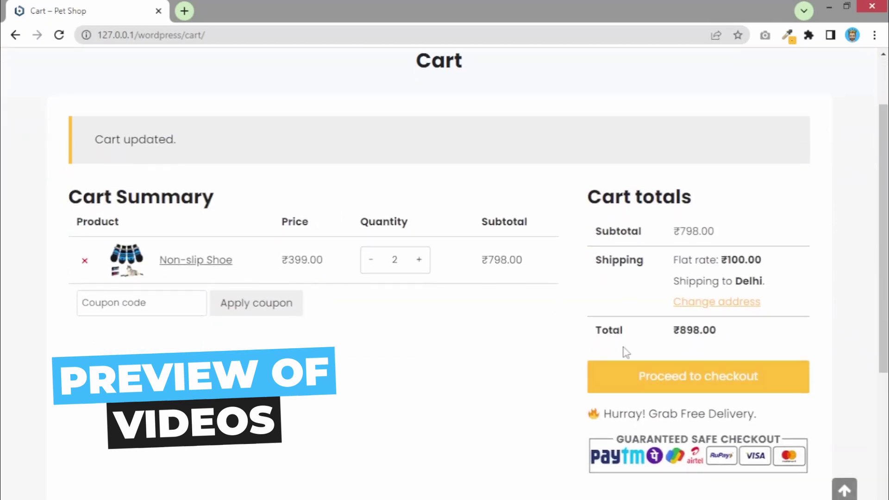
left_click(660, 377)
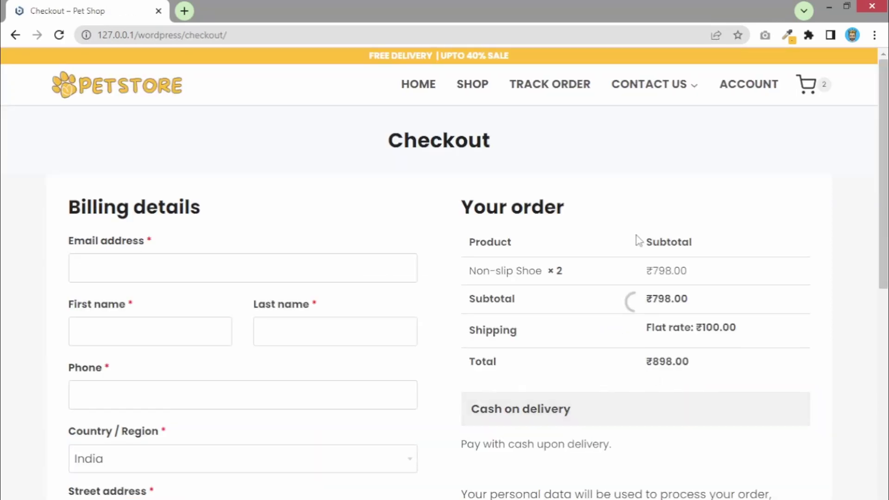
left_click_drag(884, 135, 883, 327)
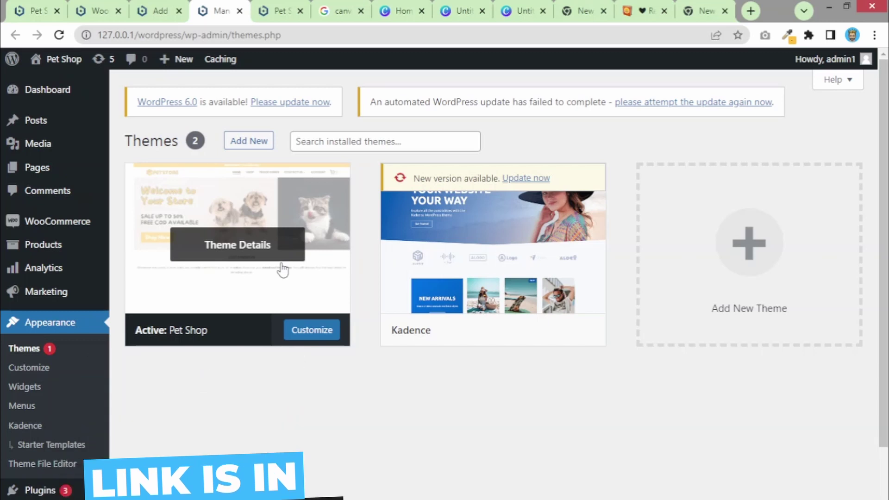
Activate Make Email Customizer for WooCommerce and bring up WooCommerce > Email Customizer.
left_click(156, 7)
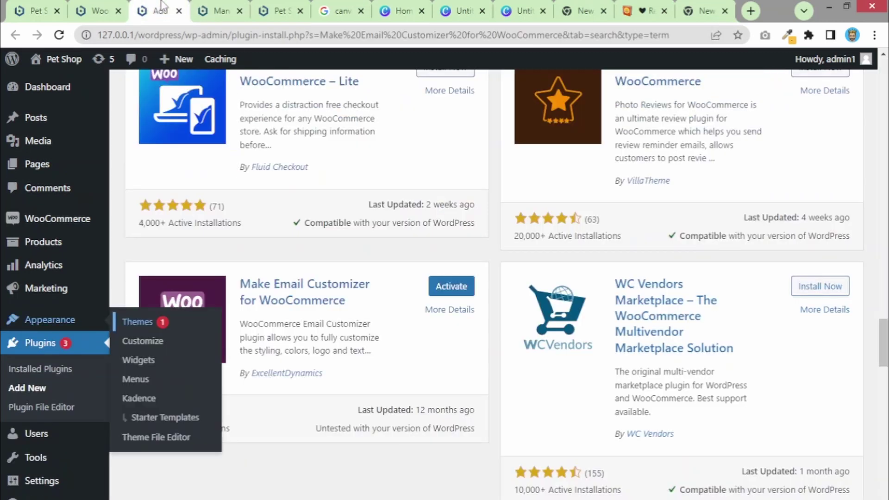
left_click(446, 287)
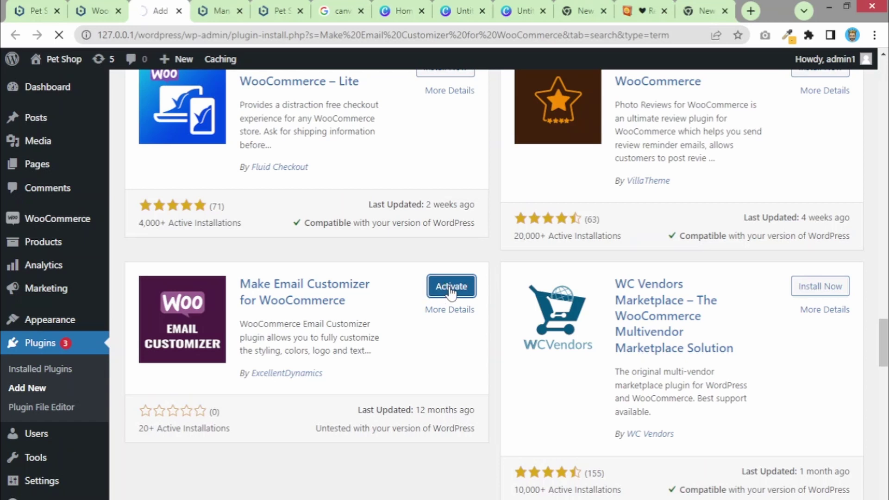
scroll(342, 275, "down", 6)
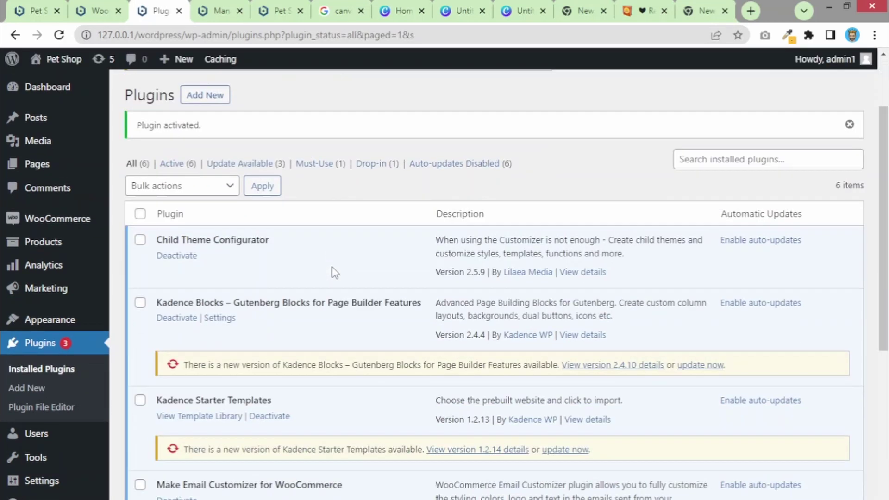
left_click_drag(362, 306, 166, 306)
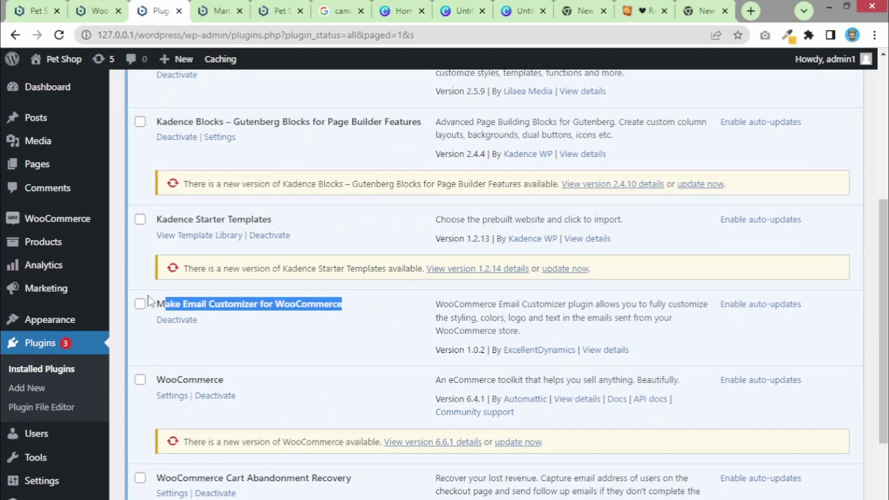
scroll(149, 301, "up", 2)
mouse_move(30, 221)
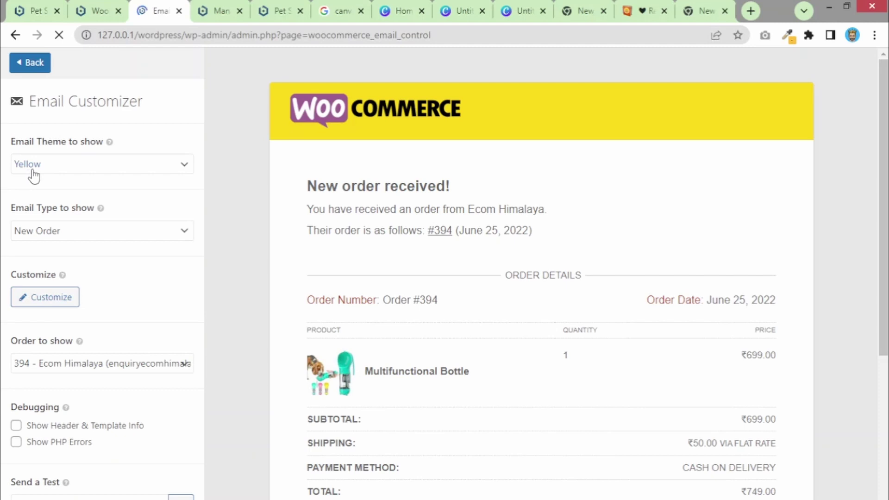
Switch the email theme from WooCommerce to Yellow and confirm using it.
left_click(44, 171)
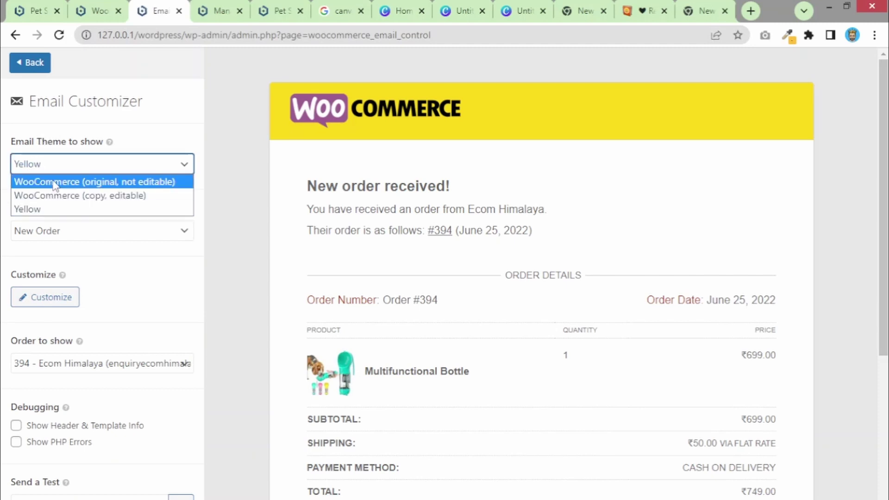
left_click(47, 179)
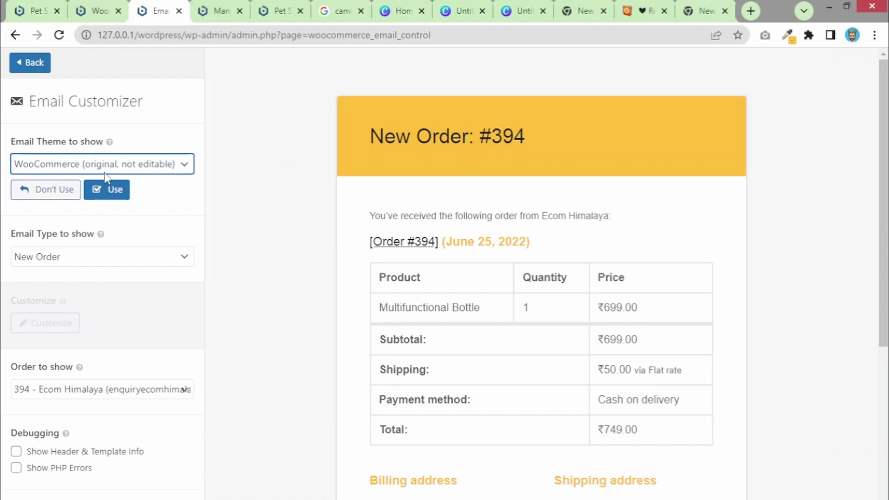
left_click(105, 171)
left_click(41, 205)
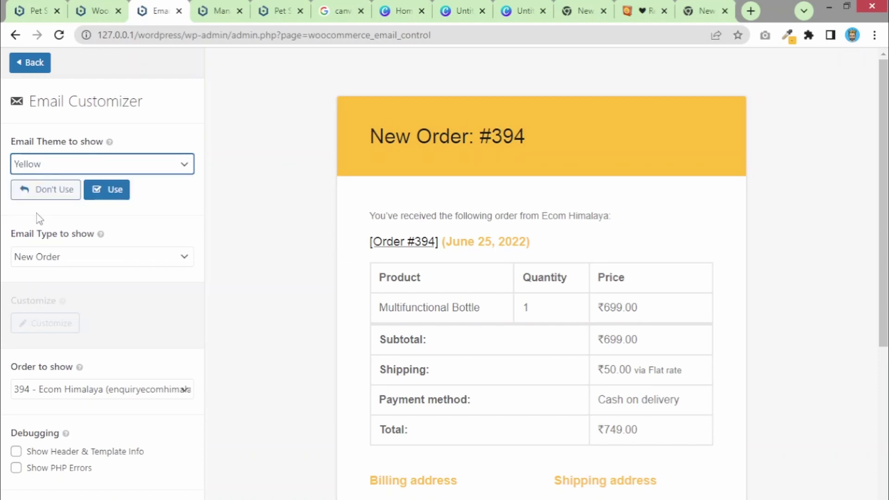
left_click(106, 195)
left_click(509, 126)
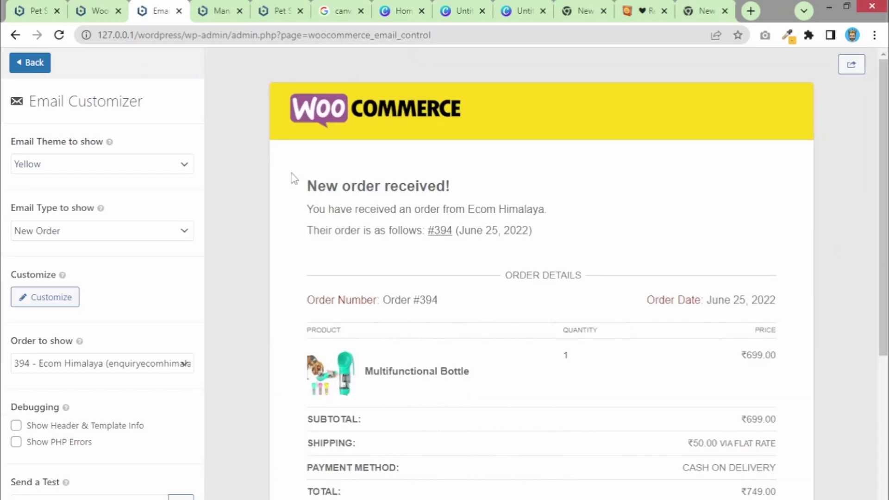
scroll(579, 220, "down", 5)
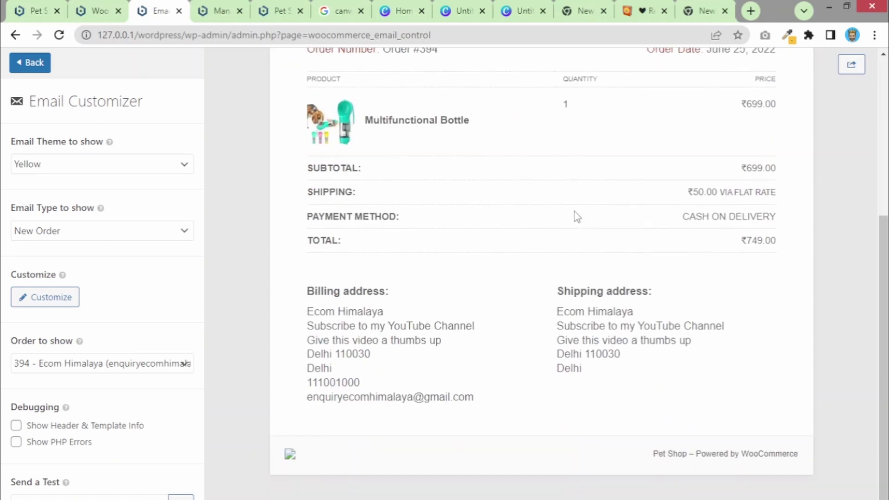
scroll(577, 217, "up", 5)
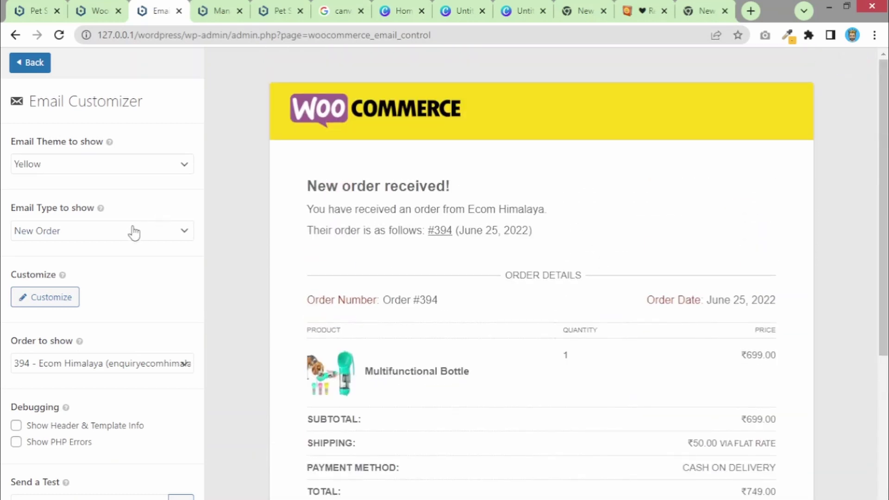
Open the email customization options and expand the Appearance settings.
left_click(58, 299)
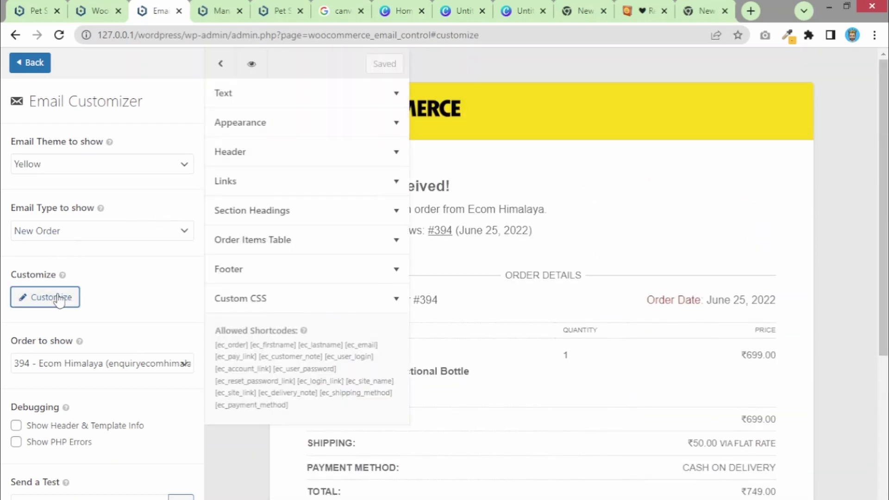
left_click(26, 297)
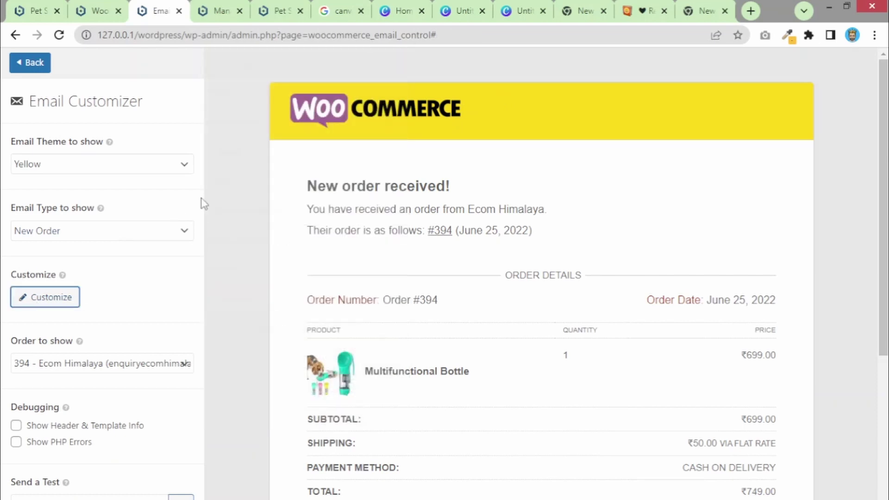
left_click(45, 299)
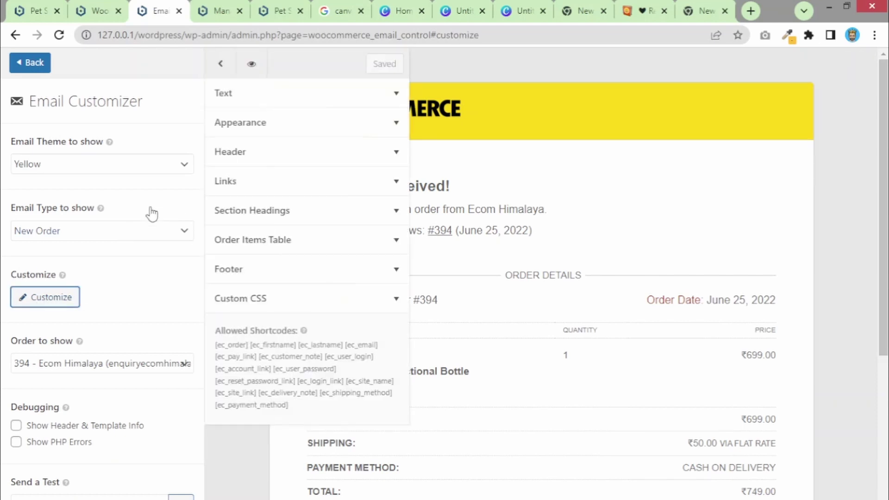
left_click(258, 132)
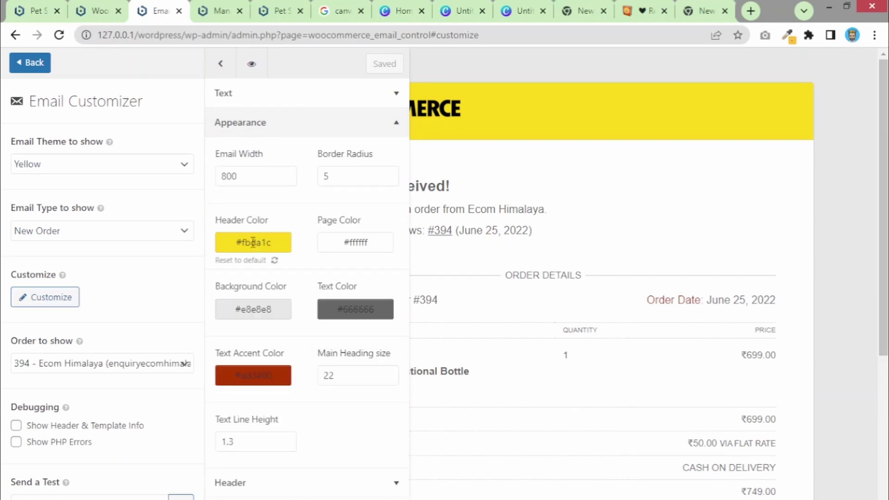
Change the header colour to white #ffffff and save and publish it.
double_click(253, 243)
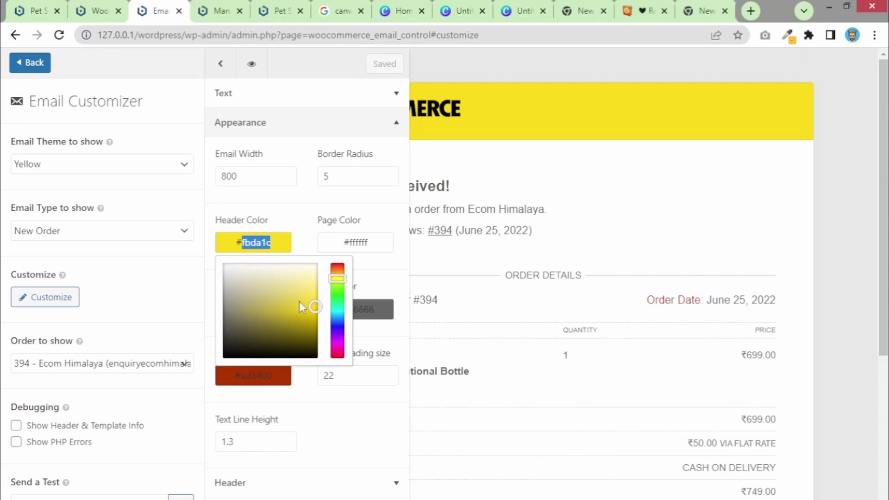
left_click_drag(315, 306, 199, 260)
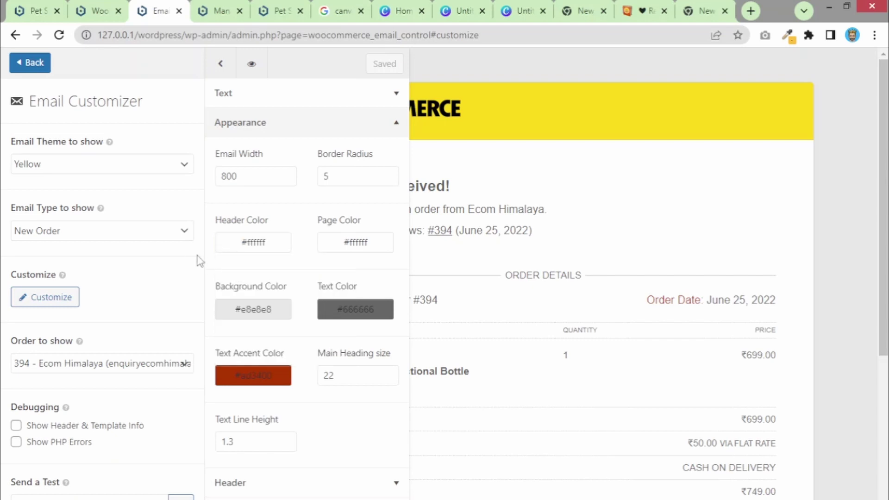
left_click(350, 63)
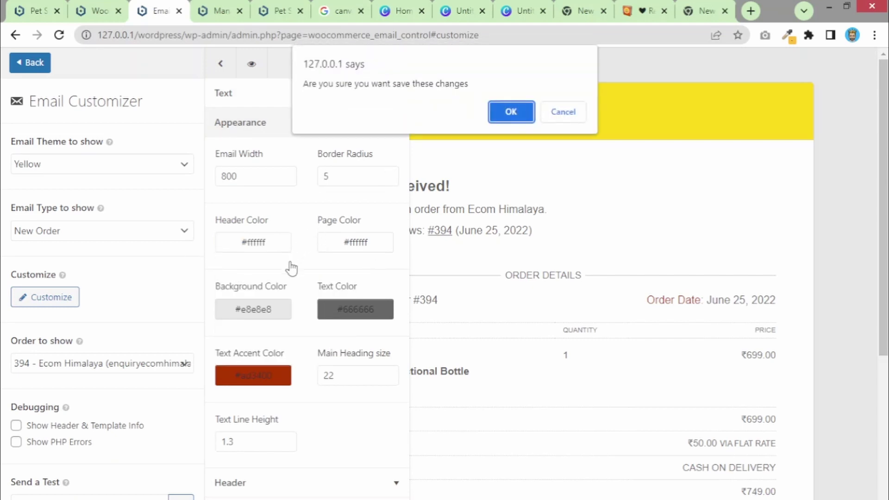
key("Return")
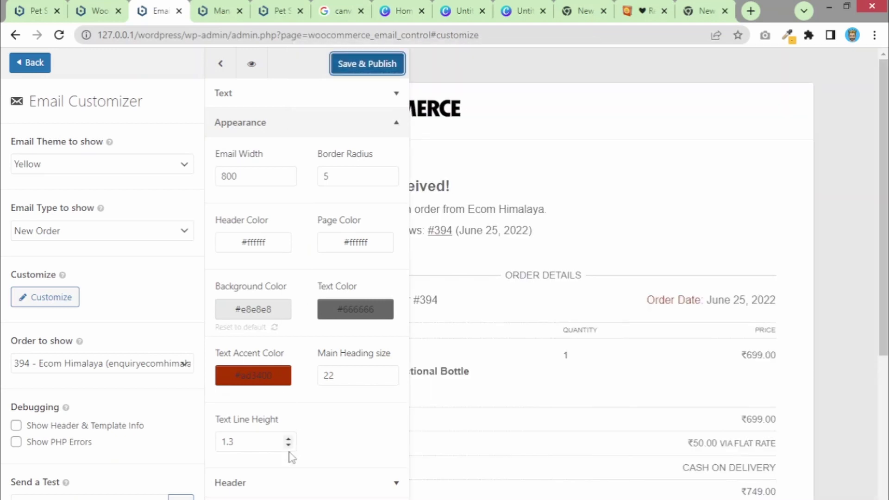
left_click(290, 480)
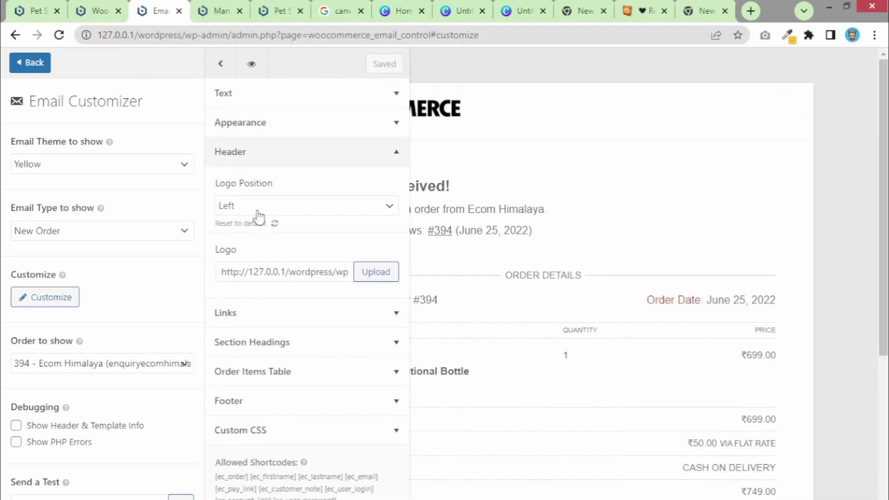
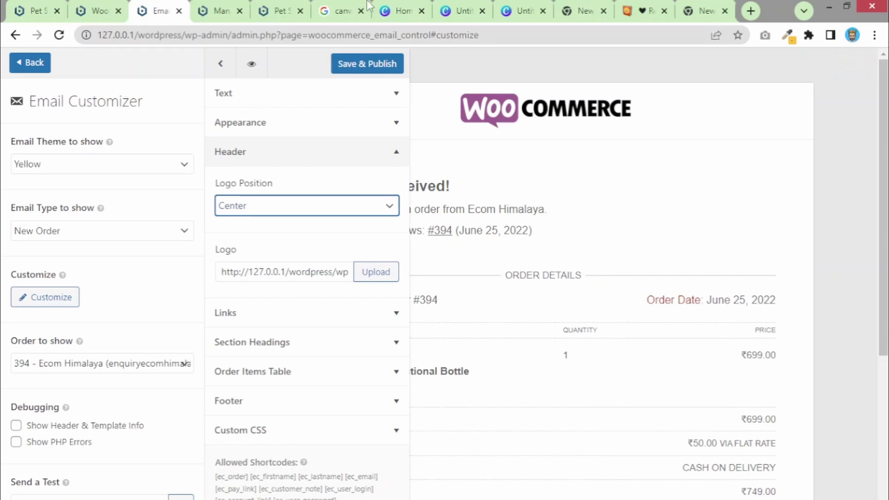
Go from the Google results to the Canva home page and start a custom-size design.
left_click(343, 11)
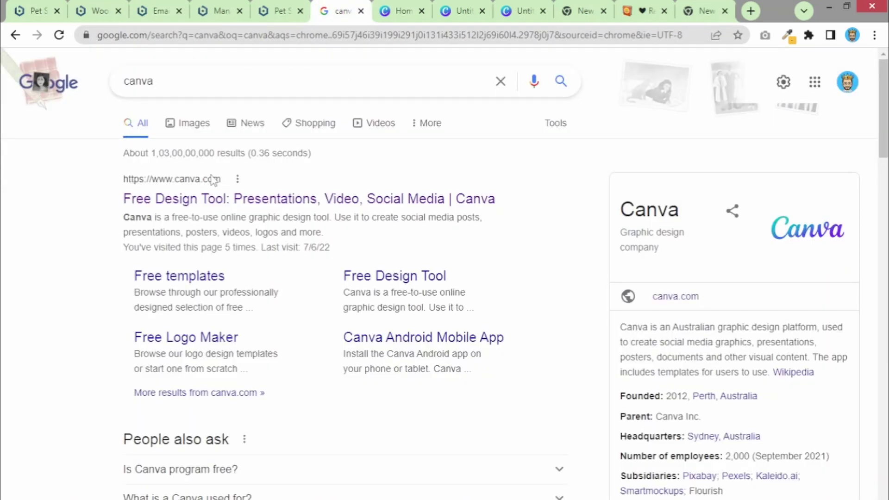
key("ctrl+Tab")
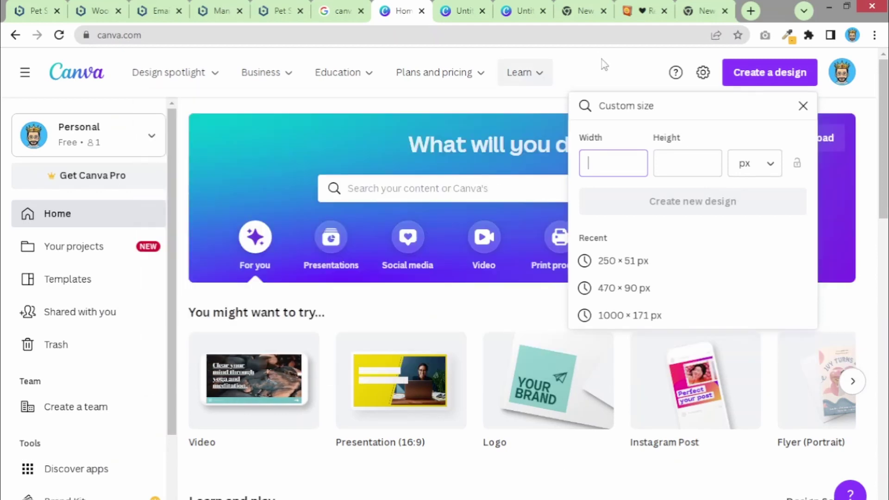
key("Escape")
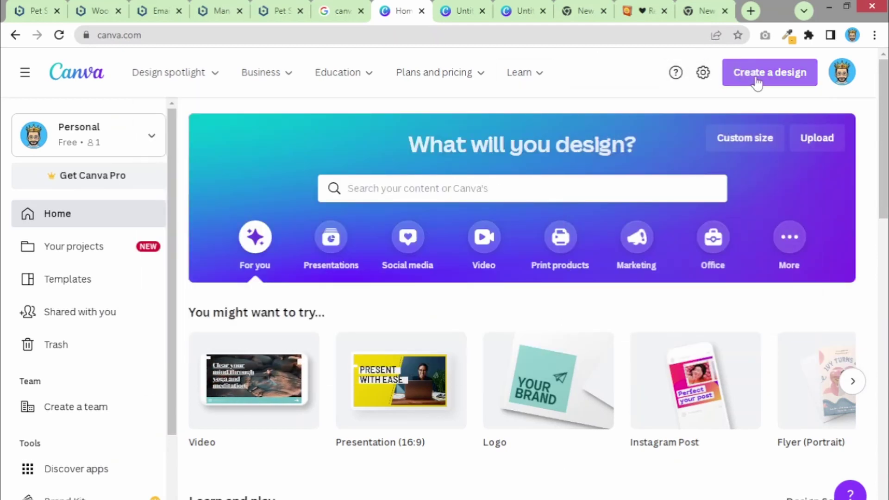
left_click(763, 79)
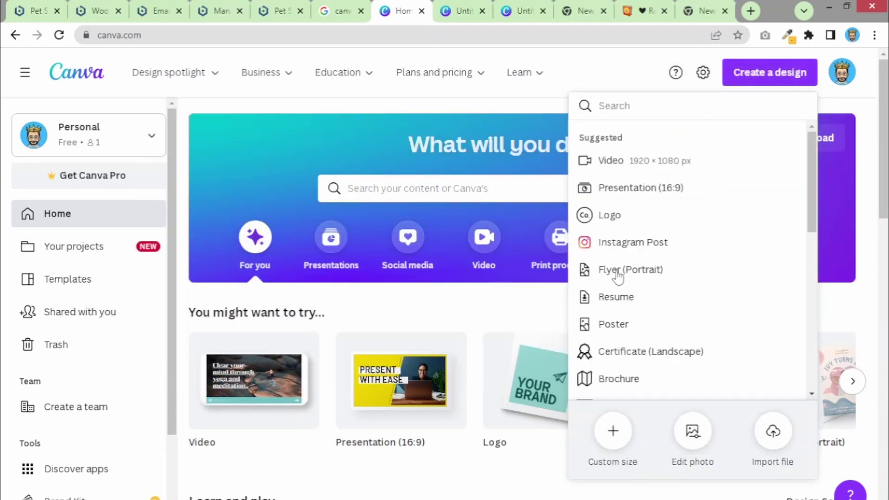
left_click(620, 436)
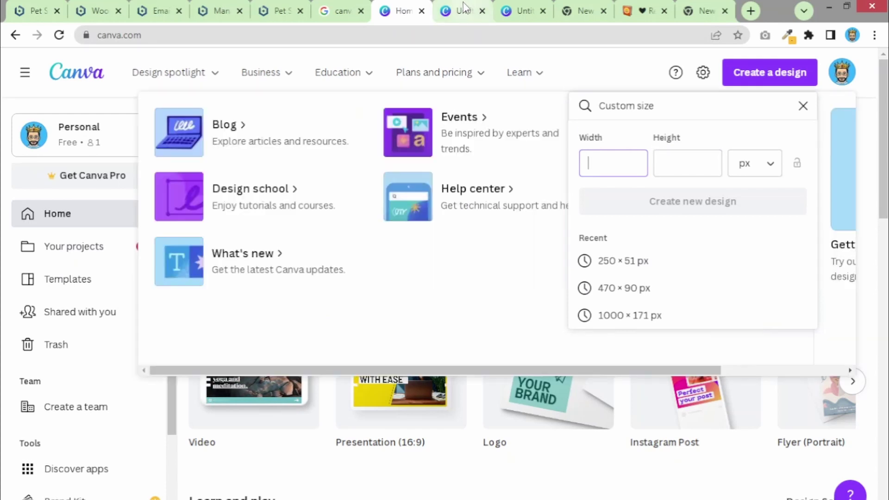
Check the email customizer preview, which still shows the WooCommerce logo in the header.
left_click(159, 11)
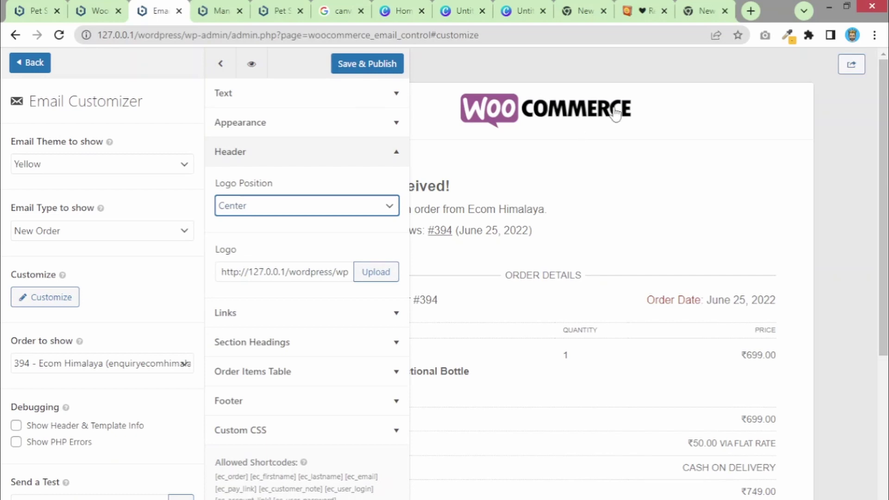
scroll(878, 194, "down", 5)
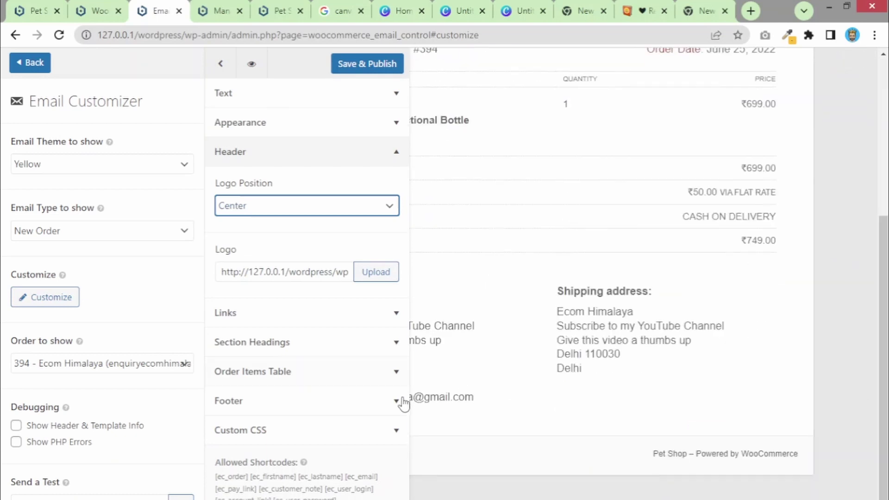
left_click_drag(883, 371, 882, 213)
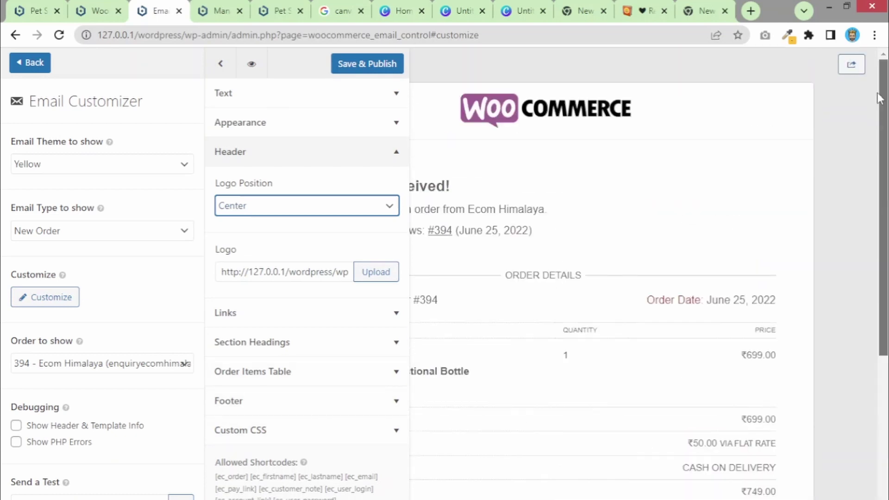
Download the 470 × 90 px PETSTORE logo design as a JPG.
left_click(463, 11)
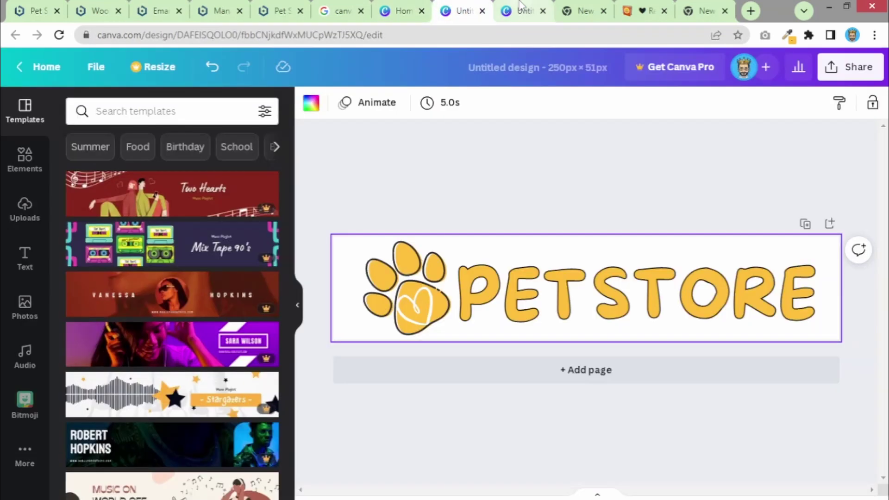
left_click(524, 10)
left_click(882, 163)
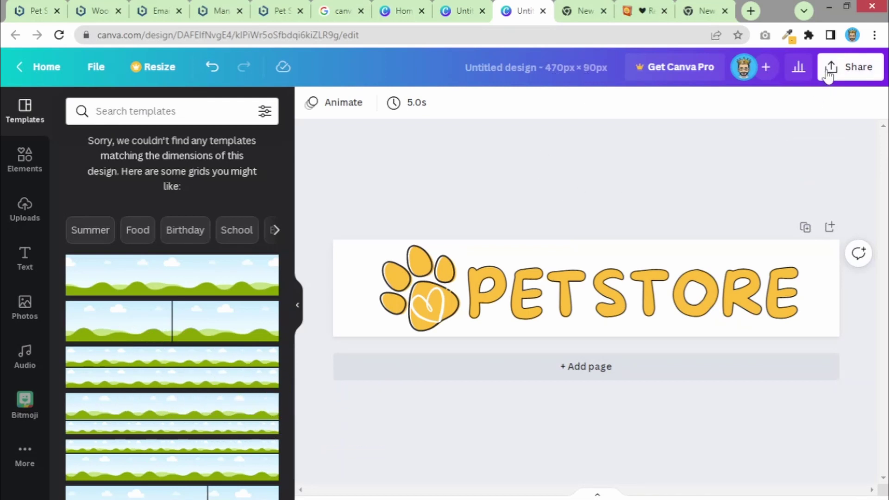
left_click(849, 67)
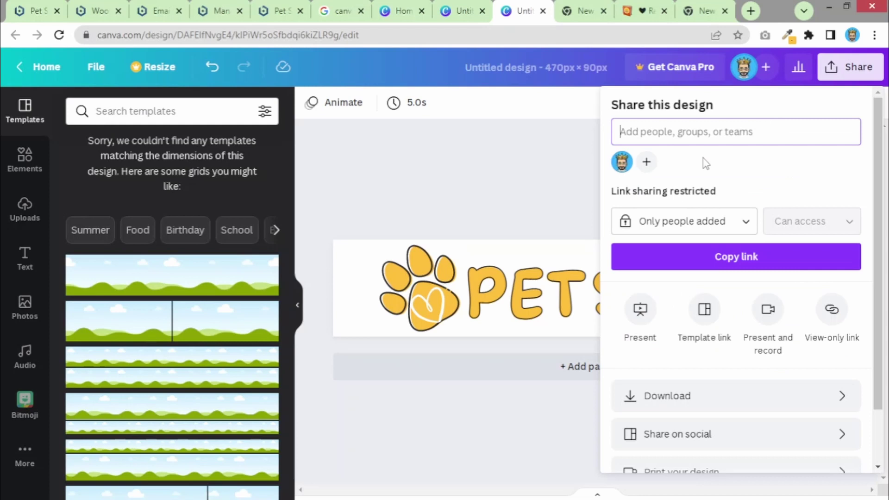
left_click(671, 394)
left_click(659, 172)
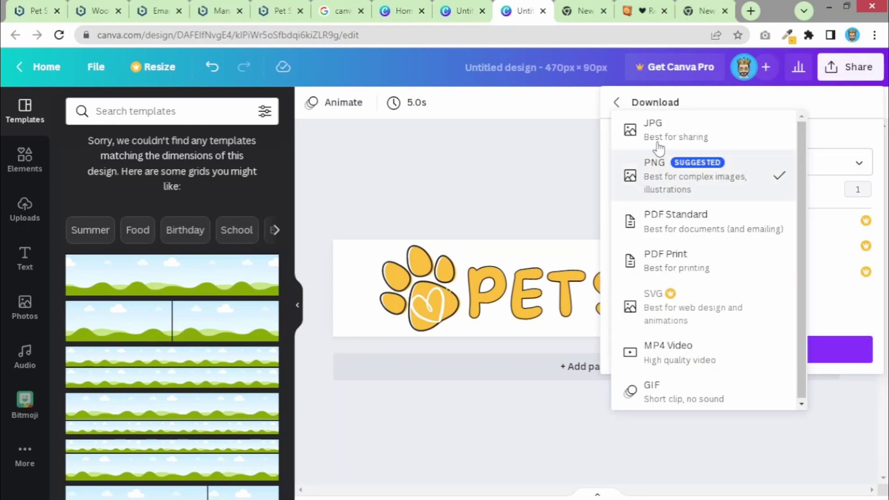
left_click(648, 141)
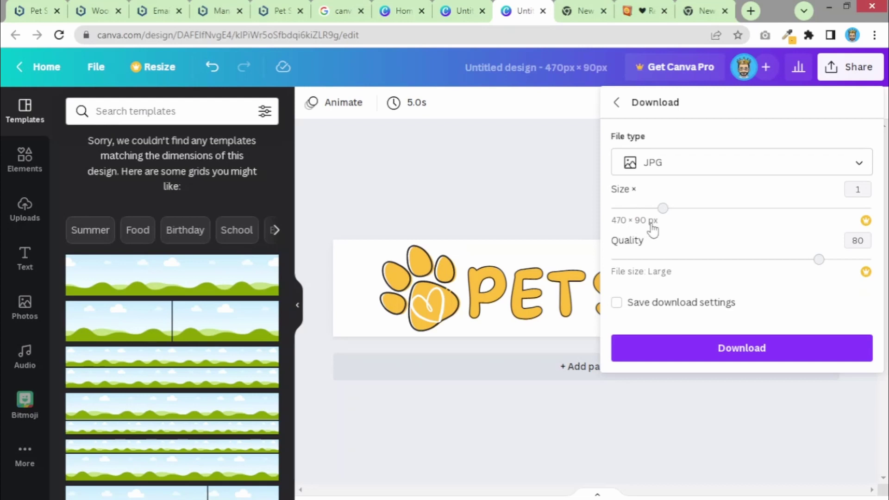
left_click(661, 357)
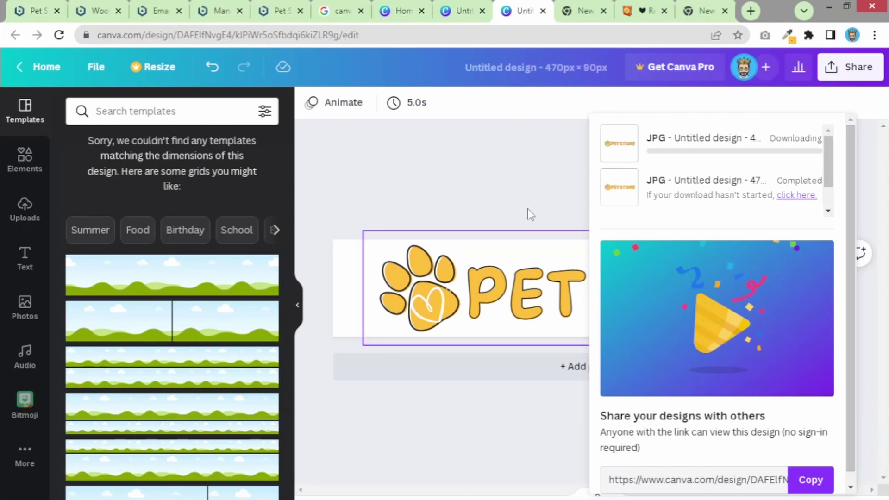
left_click(452, 196)
Download the 250 × 51 px PETSTORE logo design as a JPG.
left_click(456, 13)
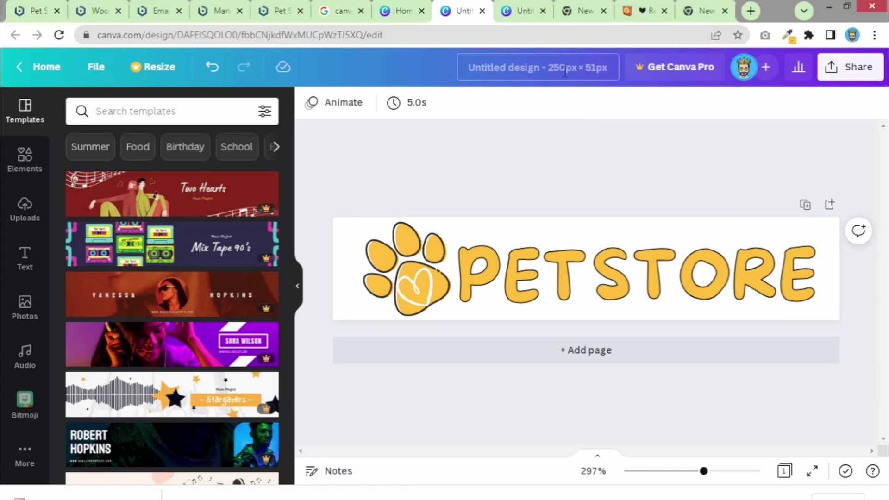
key("ctrl+shift+Tab")
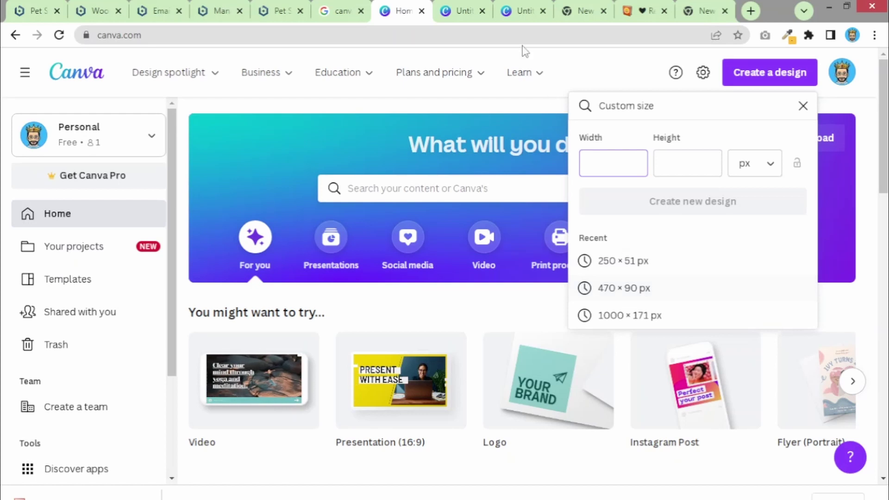
left_click(470, 6)
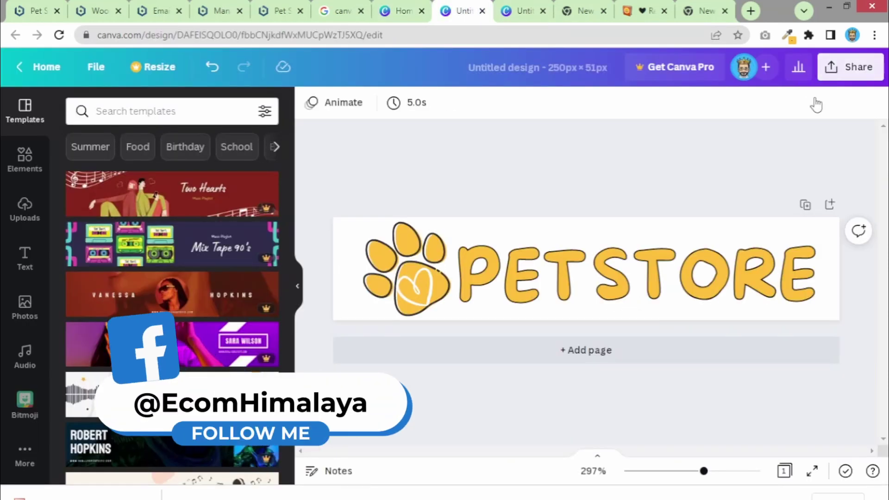
left_click(848, 67)
left_click(667, 396)
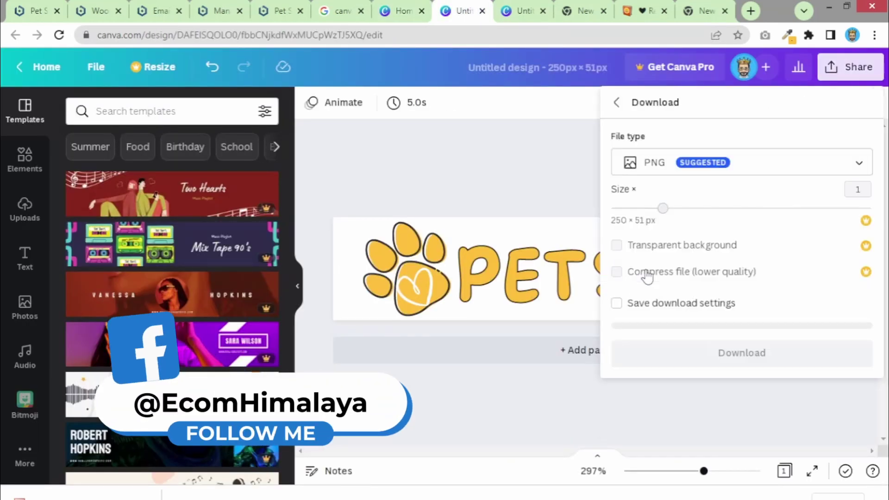
left_click(641, 169)
left_click(656, 130)
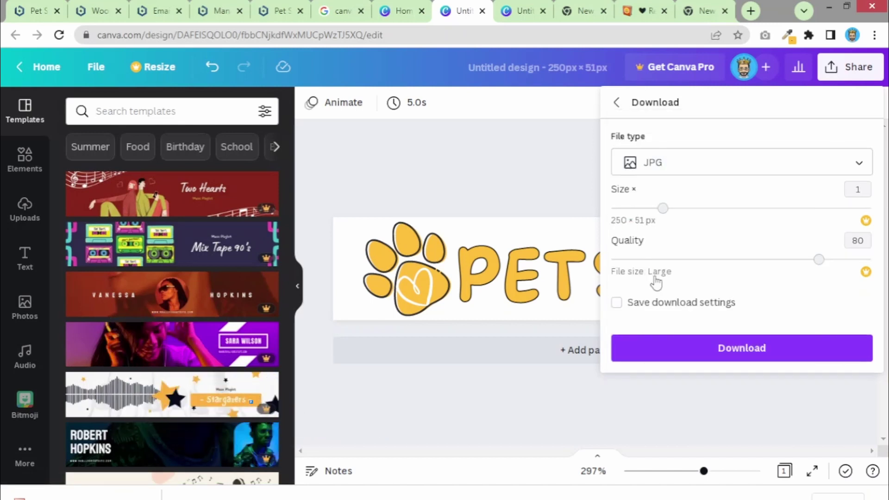
left_click(687, 350)
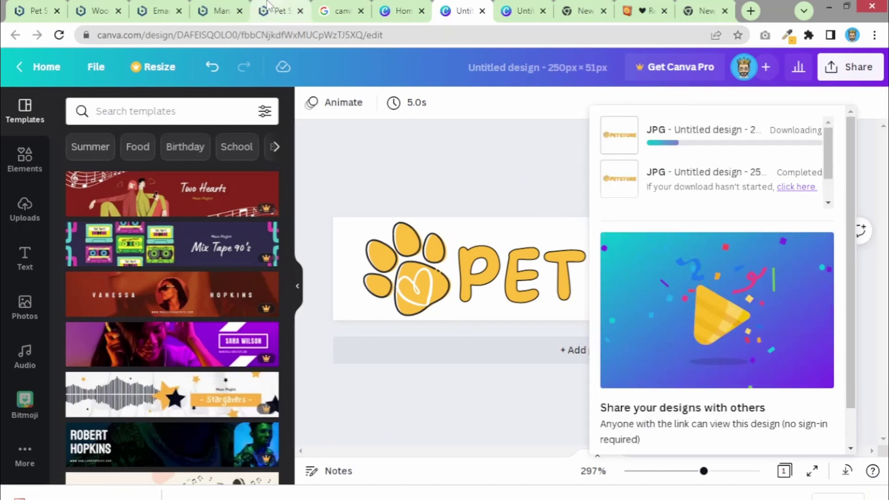
Upload the downloaded PETSTORE logo and set it as the email header logo.
left_click(159, 9)
left_click(384, 275)
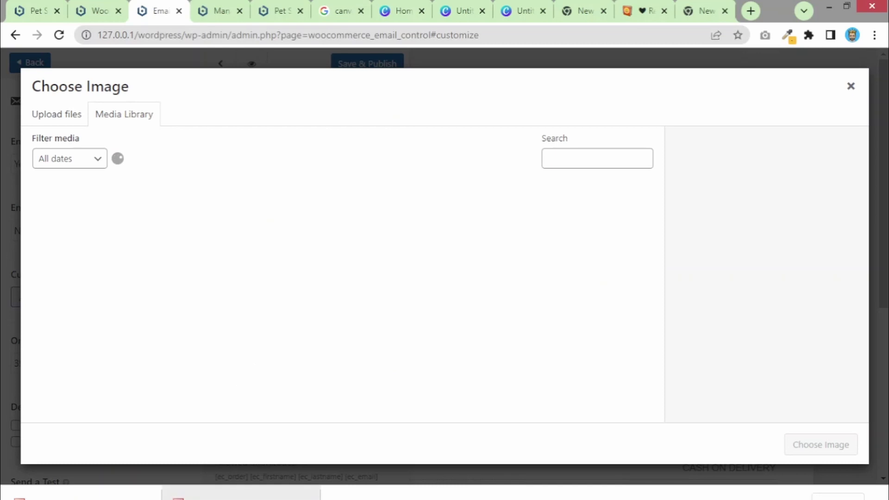
left_click_drag(227, 493, 301, 357)
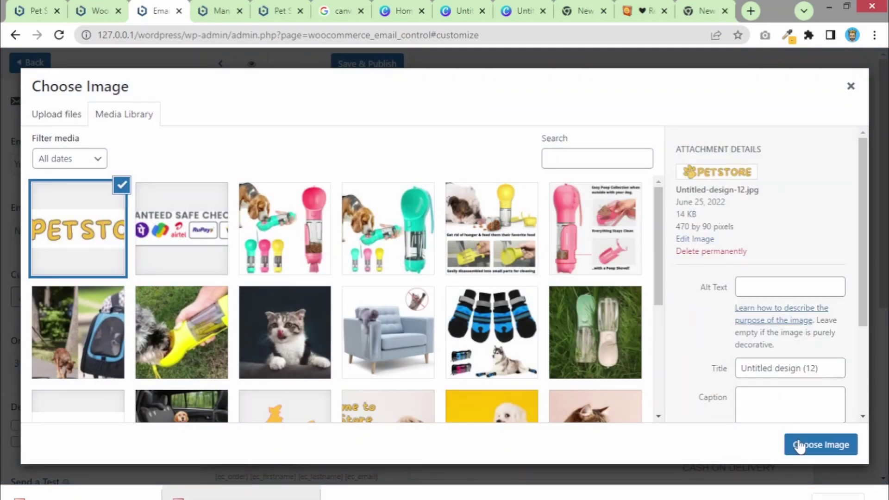
left_click(808, 444)
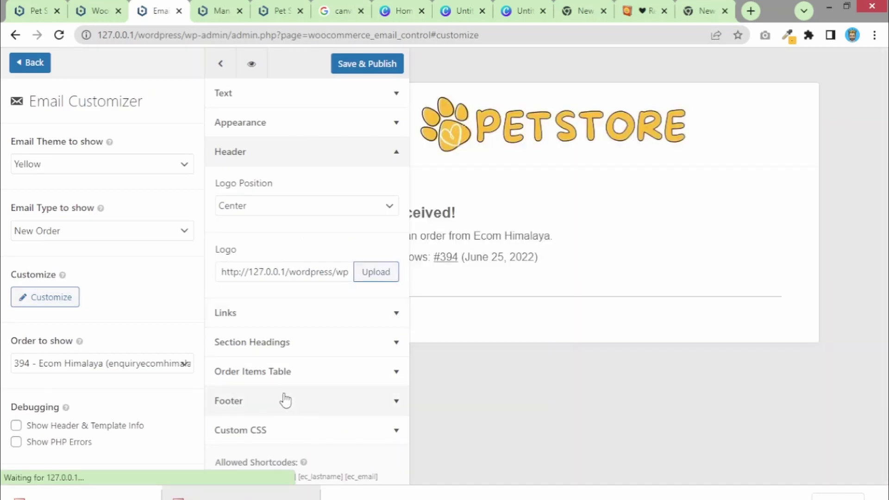
Upload Untitled design (13).jpg and use it as the Footer Left Image.
left_click(285, 401)
left_click(368, 324)
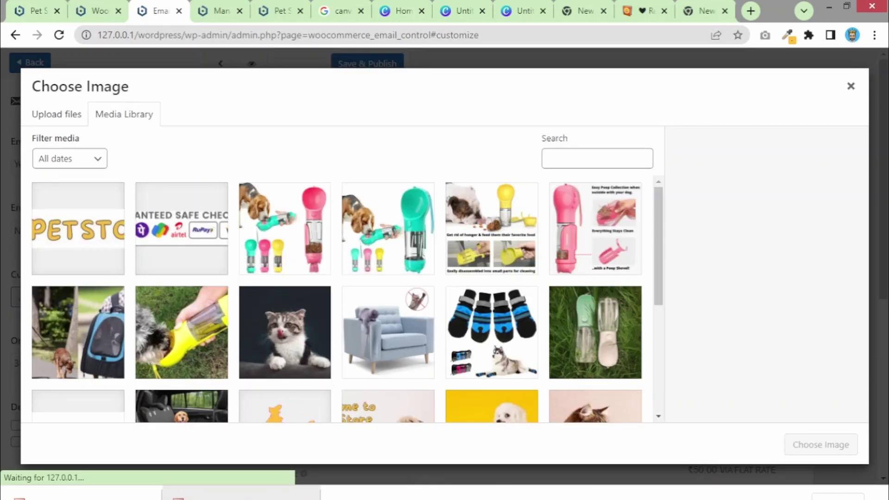
left_click_drag(81, 492, 176, 250)
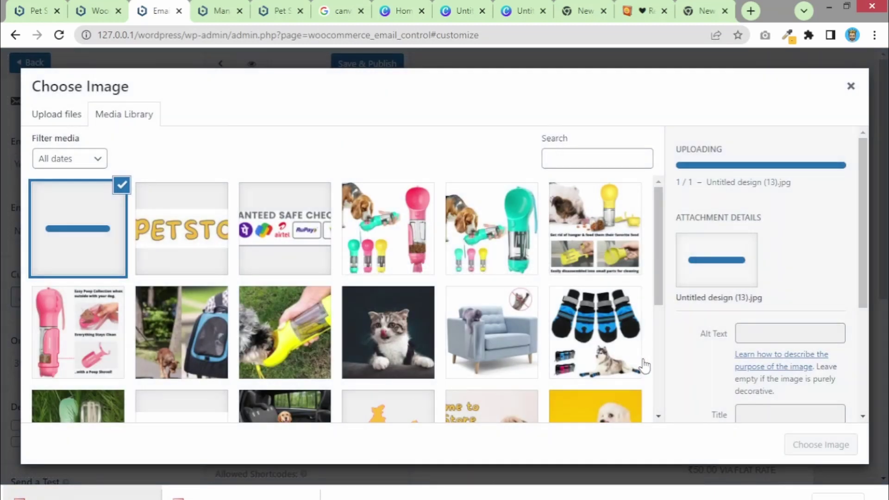
left_click(799, 444)
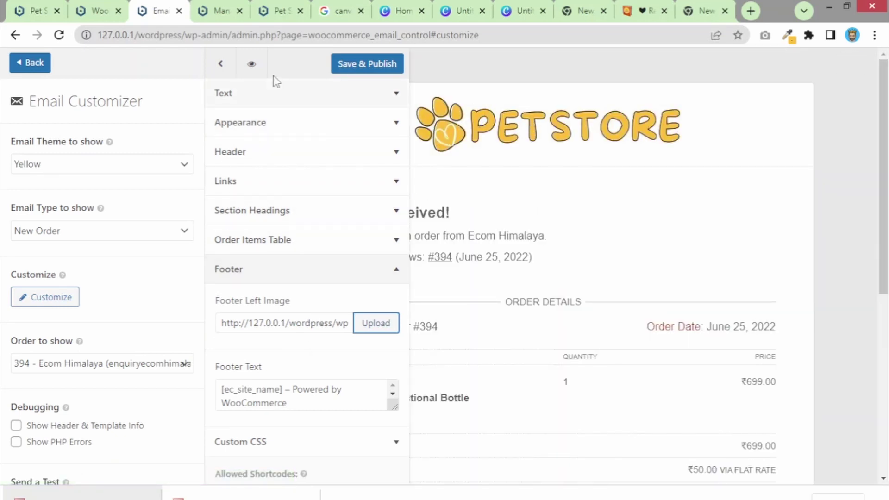
Stay in the customizer instead of leaving unsaved, and save and publish the image changes.
scroll(502, 161, "down", 4)
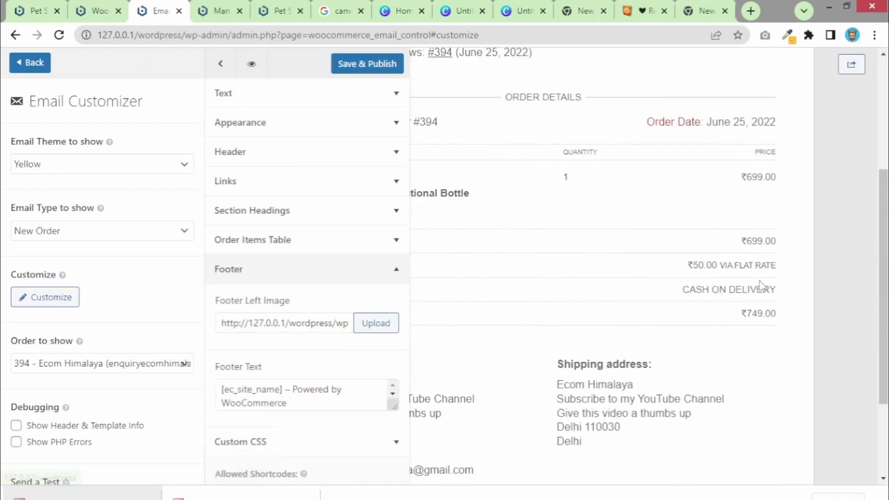
left_click(72, 298)
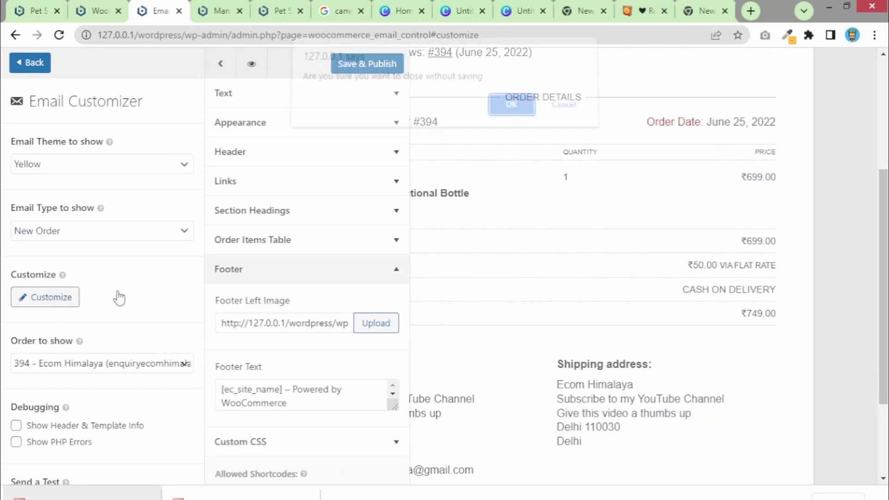
left_click(560, 115)
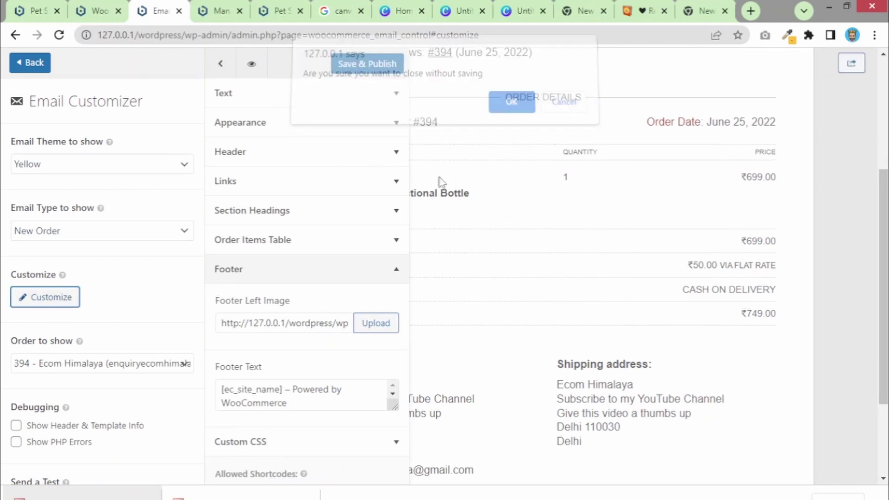
left_click(374, 67)
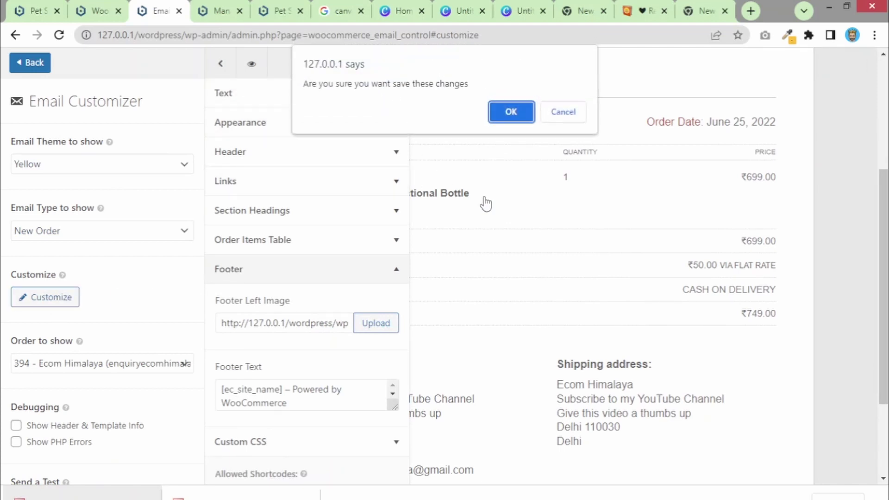
left_click(510, 112)
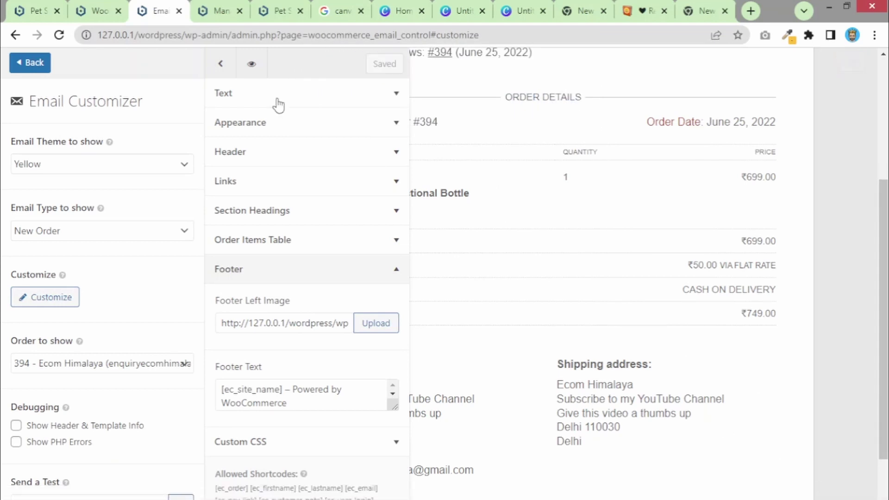
Review the full-width email preview and select the footer's 'Powered by WooCommerce' text.
left_click(252, 66)
left_click(258, 90)
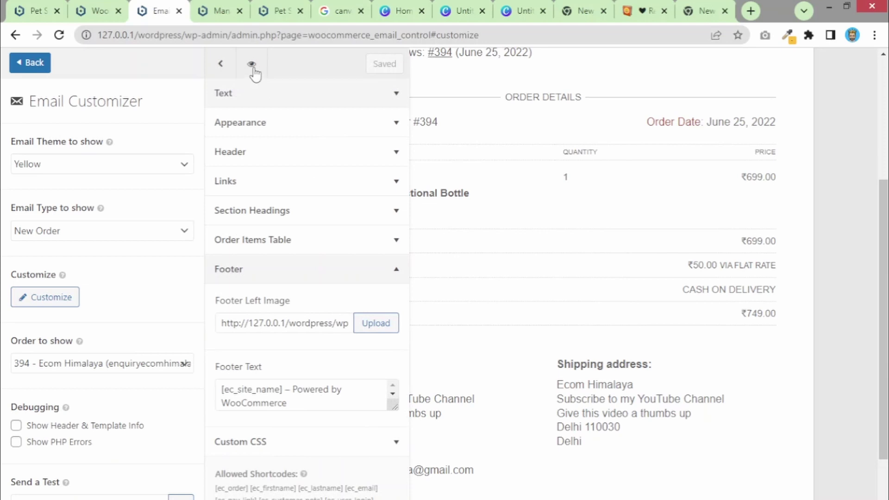
left_click(252, 65)
left_click(655, 174)
left_click_drag(880, 203, 879, 111)
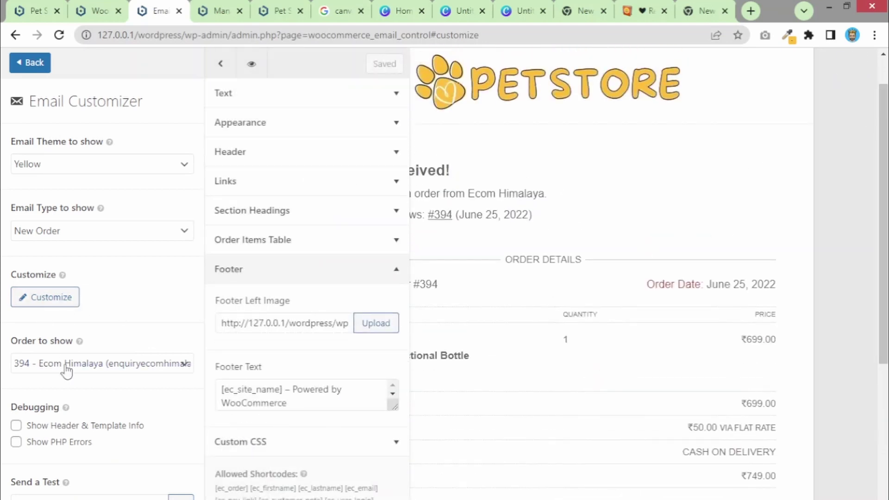
left_click(253, 65)
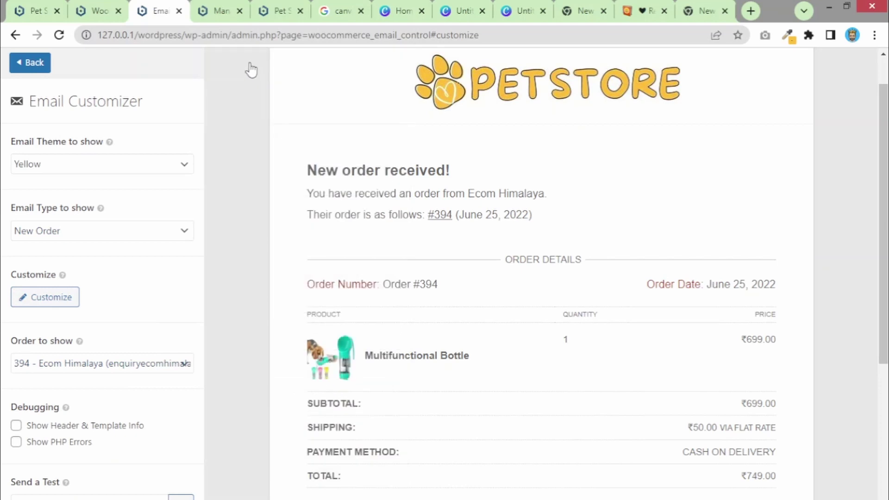
left_click(248, 66)
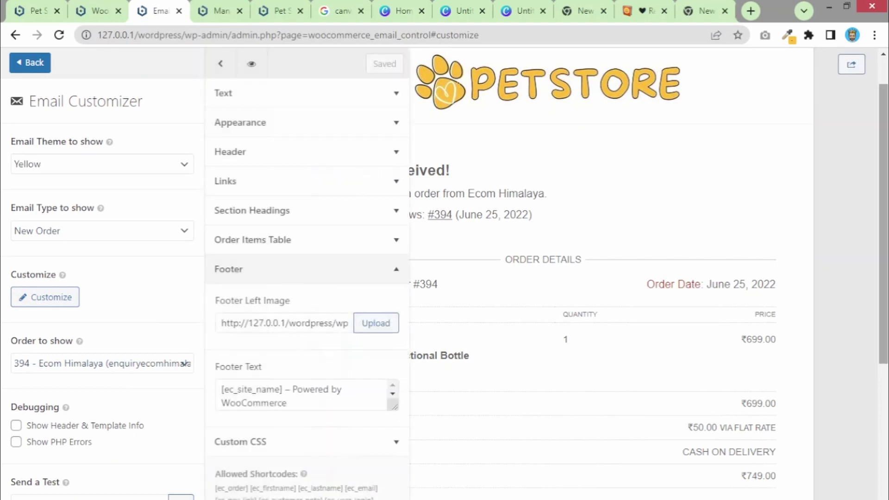
scroll(872, 391, "down", 5)
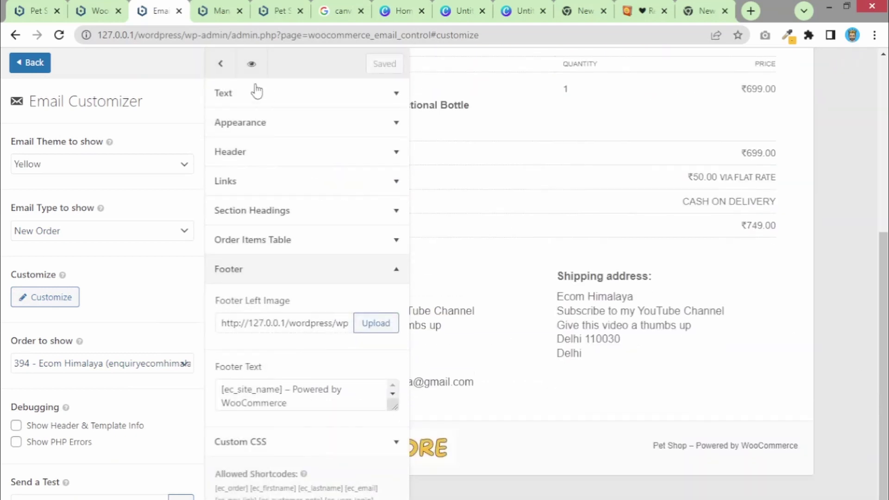
left_click(223, 67)
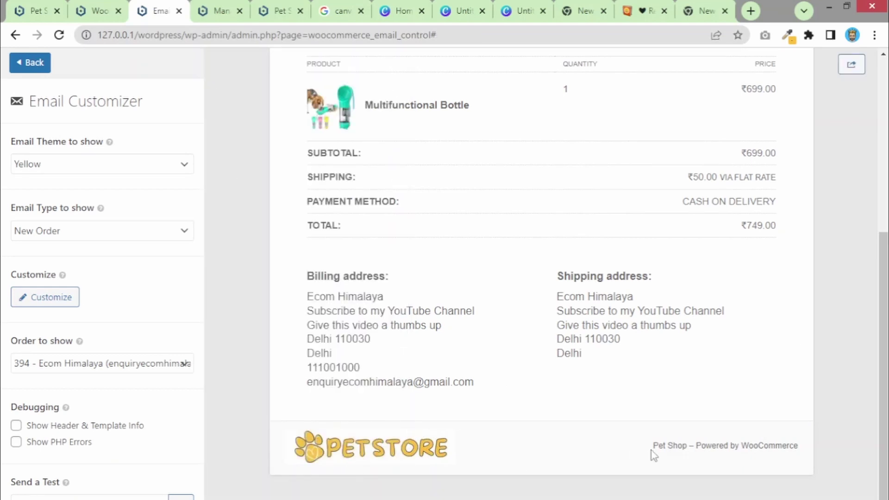
left_click_drag(697, 449, 788, 447)
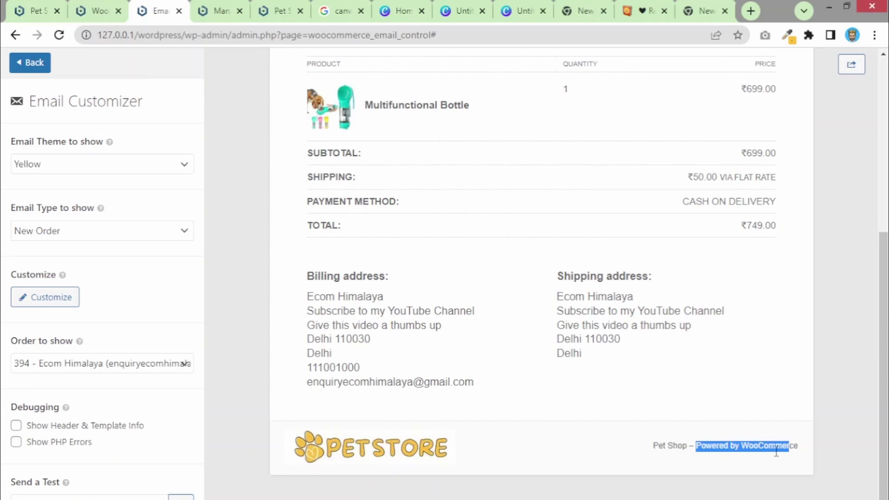
Delete the 'Powered by WooCommerce' wording from the Footer Text setting.
left_click(58, 297)
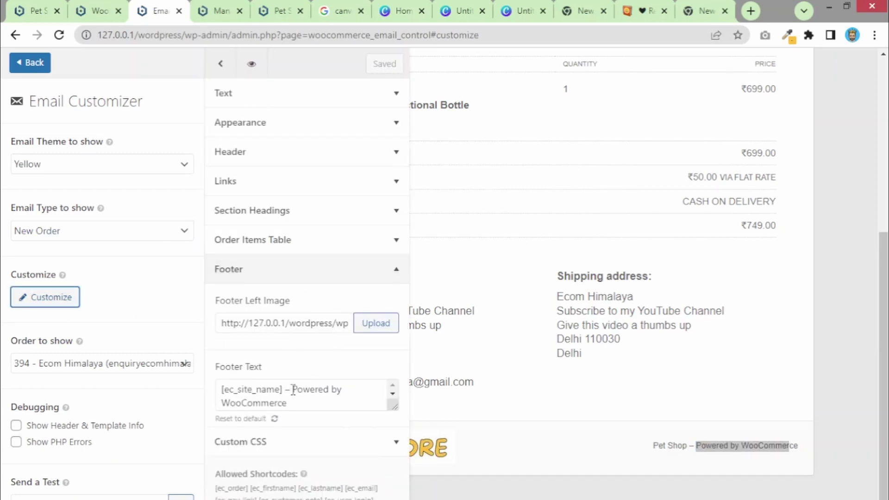
left_click_drag(291, 389, 315, 406)
key("BackSpace")
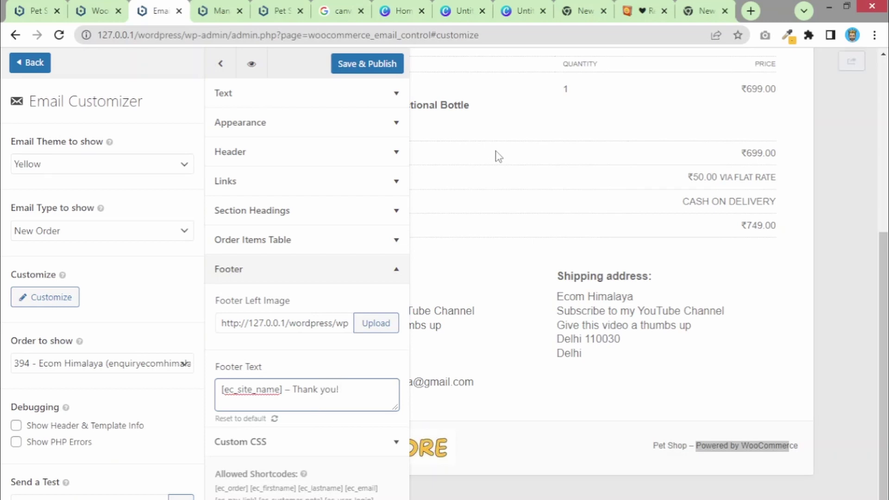
Copy the red heart emoji from the Emojipedia Red Heart page.
left_click(645, 10)
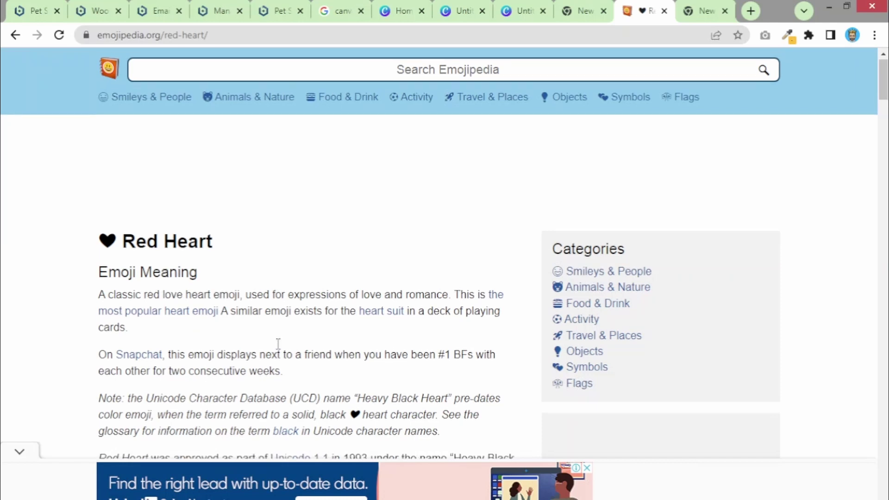
scroll(278, 344, "down", 5)
left_click(285, 268)
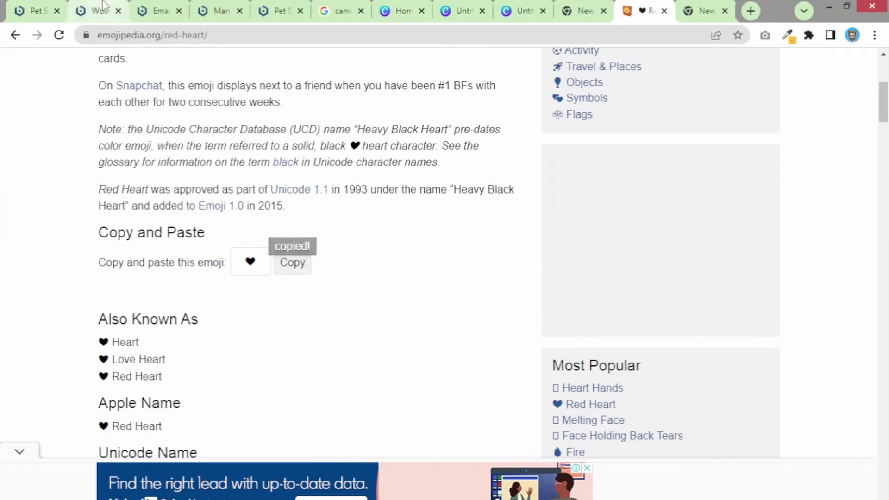
left_click(160, 10)
Paste the ❤ after 'Thank you!' in the footer text, then save and publish.
left_click(361, 389)
key("ctrl+v")
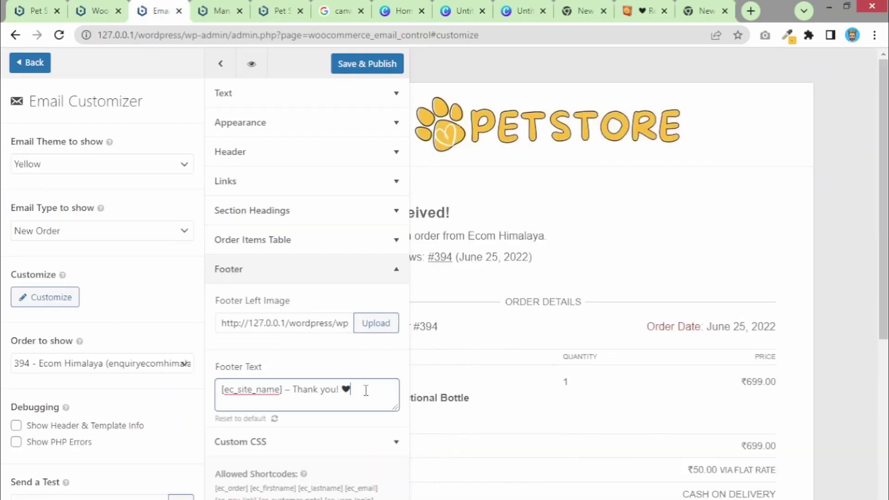
left_click(366, 67)
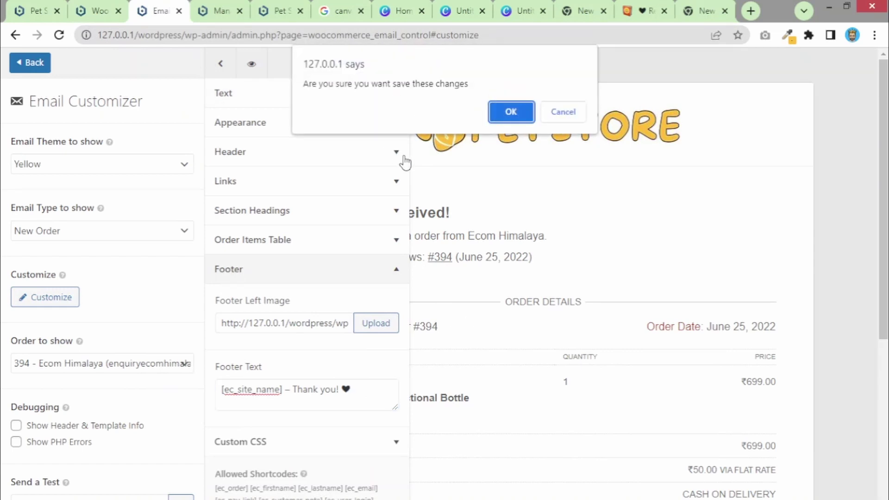
left_click(510, 117)
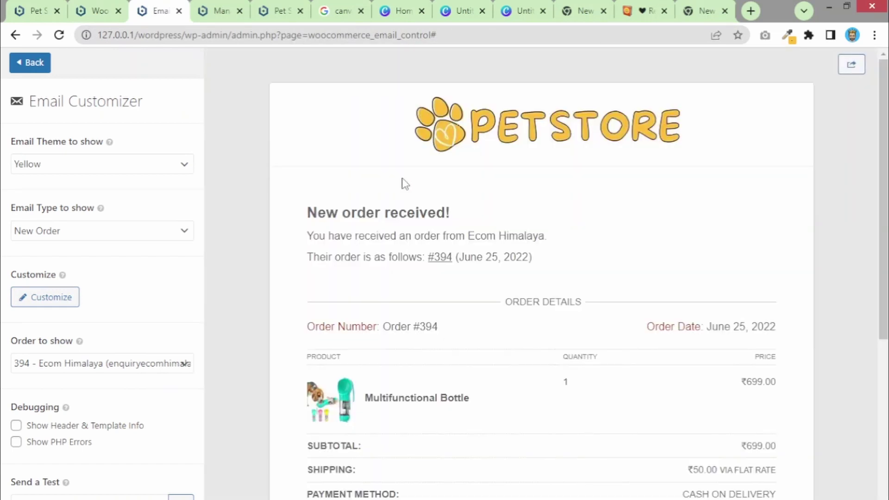
scroll(874, 156, "down", 6)
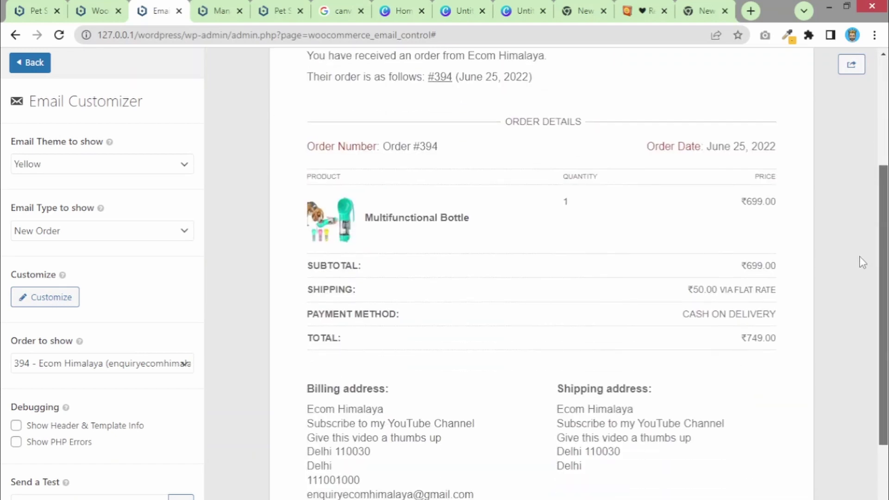
scroll(856, 278, "up", 8)
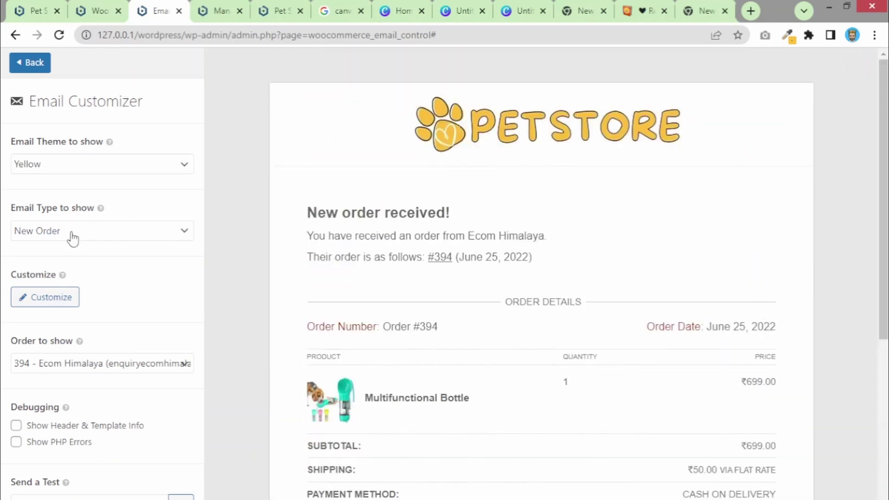
Preview the Processing Order email and compare it with the HTML email template preview.
left_click(73, 234)
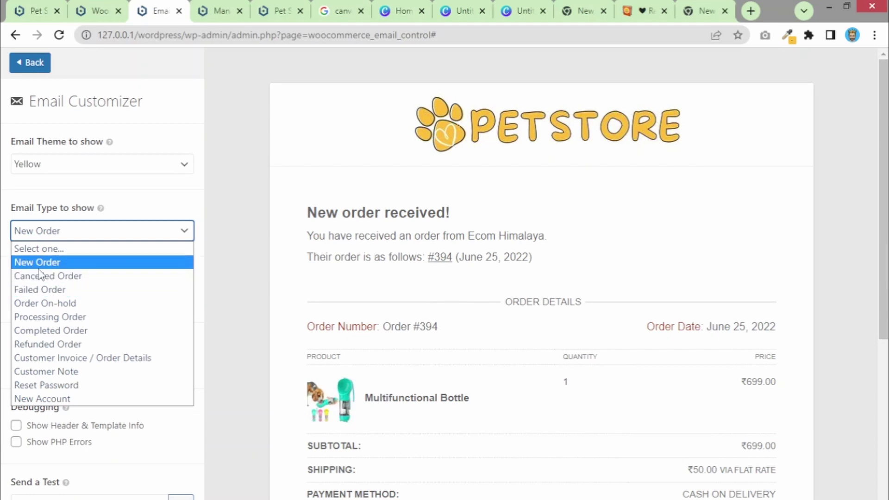
left_click(76, 317)
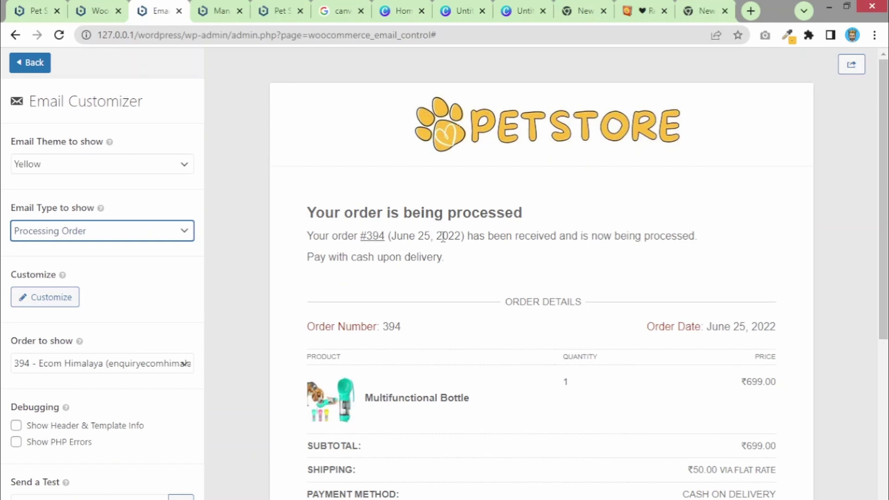
left_click_drag(884, 241, 871, 194)
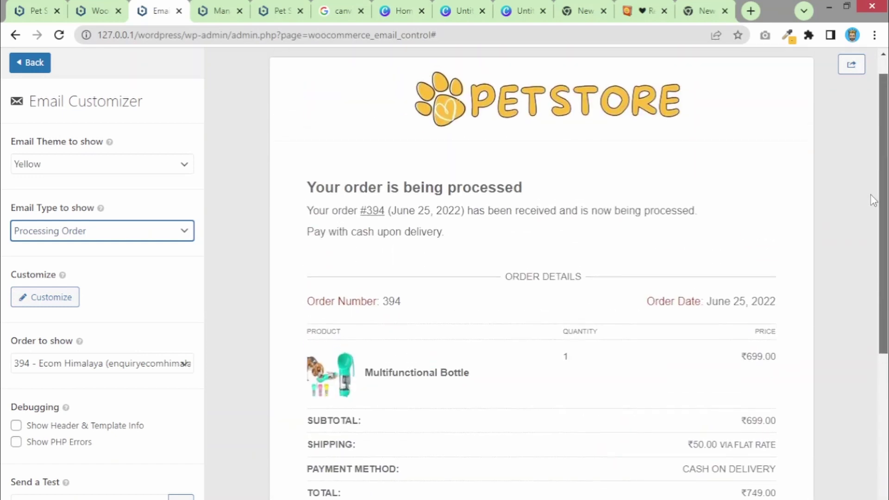
left_click(278, 11)
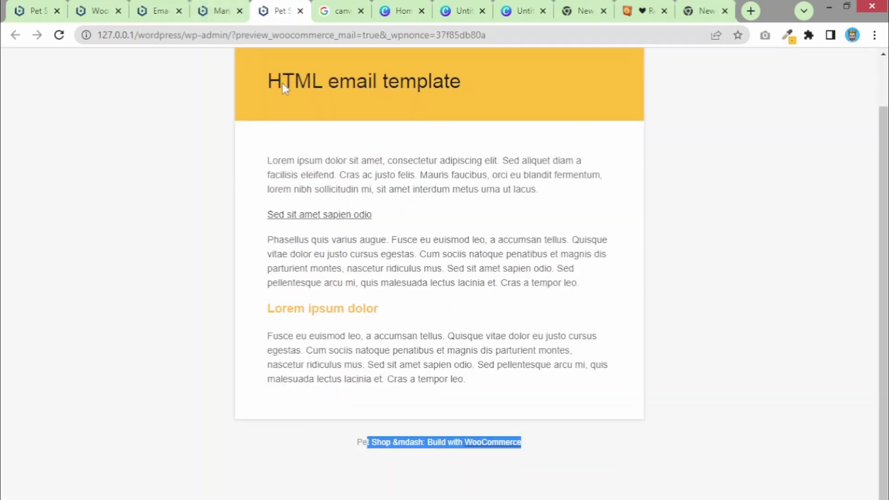
left_click(156, 10)
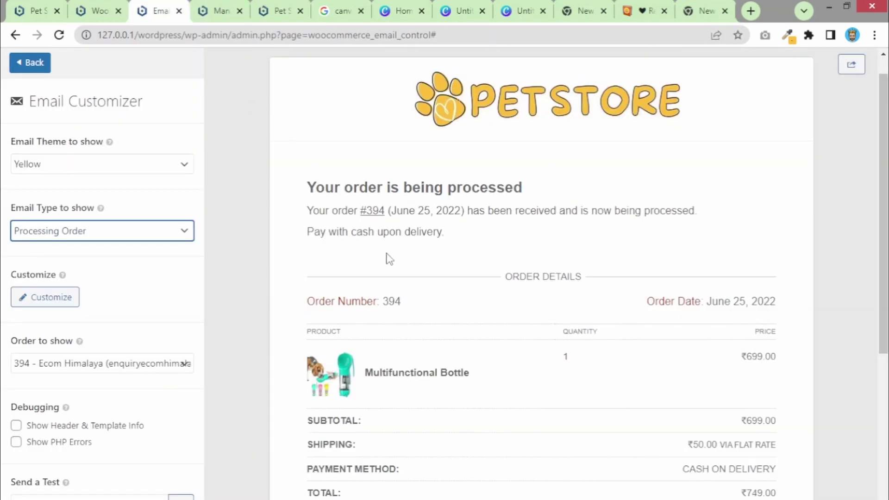
left_click(274, 8)
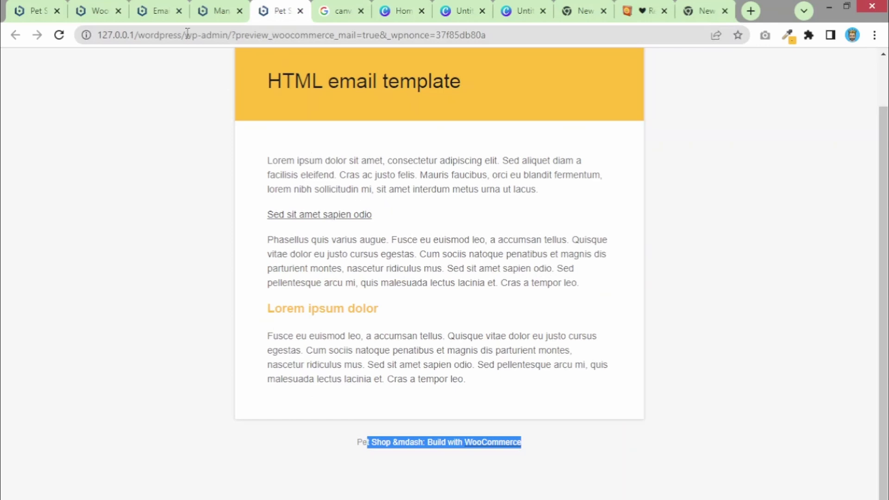
left_click(157, 10)
Check the Refunded Order email, then reopen customization for the Processing Order email.
left_click(119, 233)
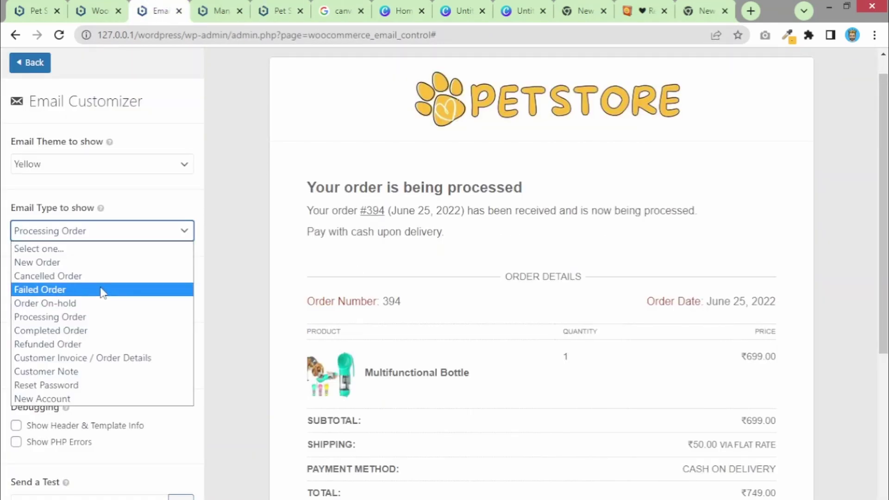
left_click(121, 317)
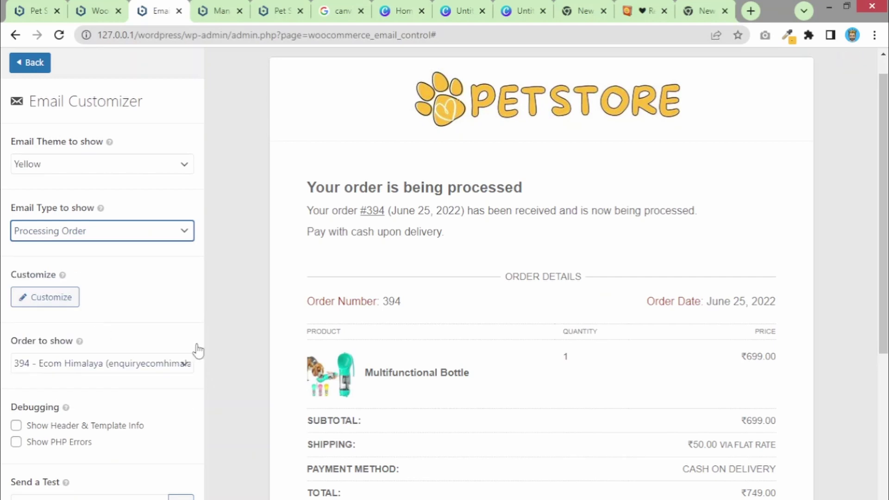
left_click(123, 230)
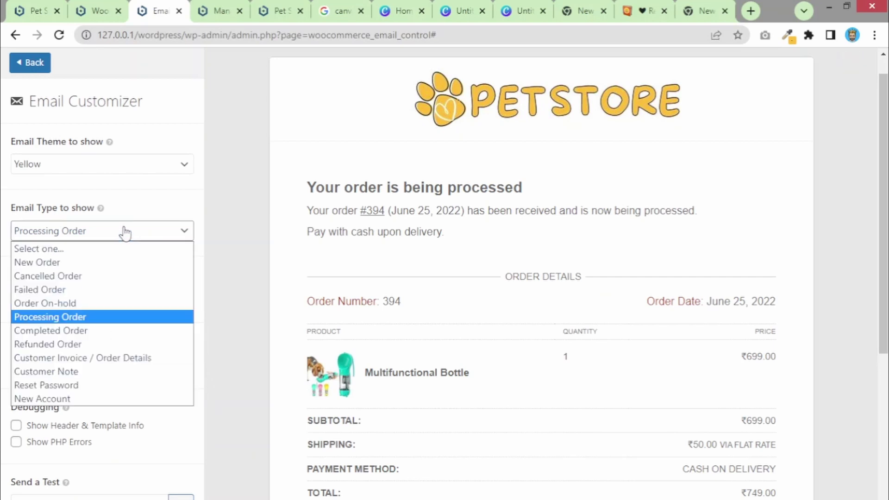
left_click(92, 345)
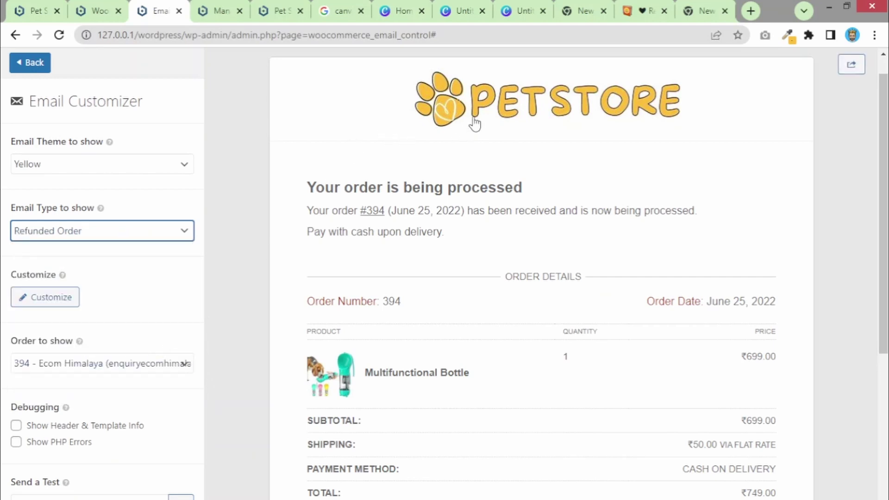
scroll(476, 193, "down", 7)
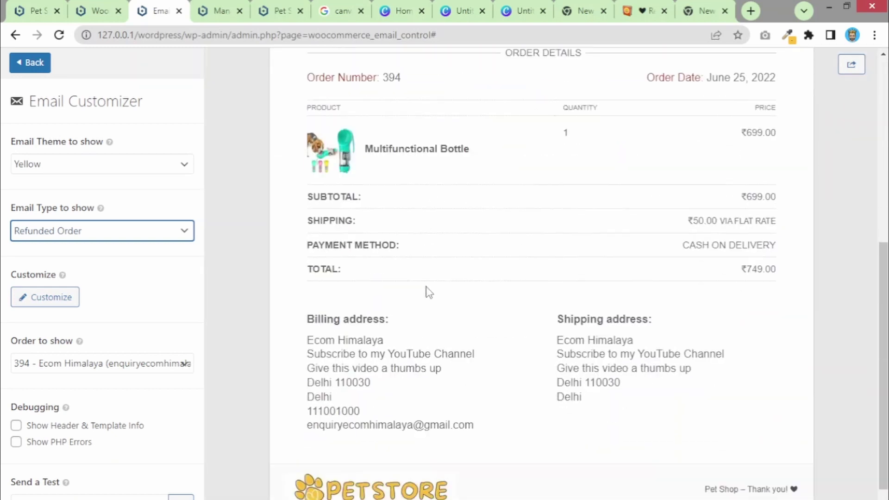
scroll(429, 291, "up", 7)
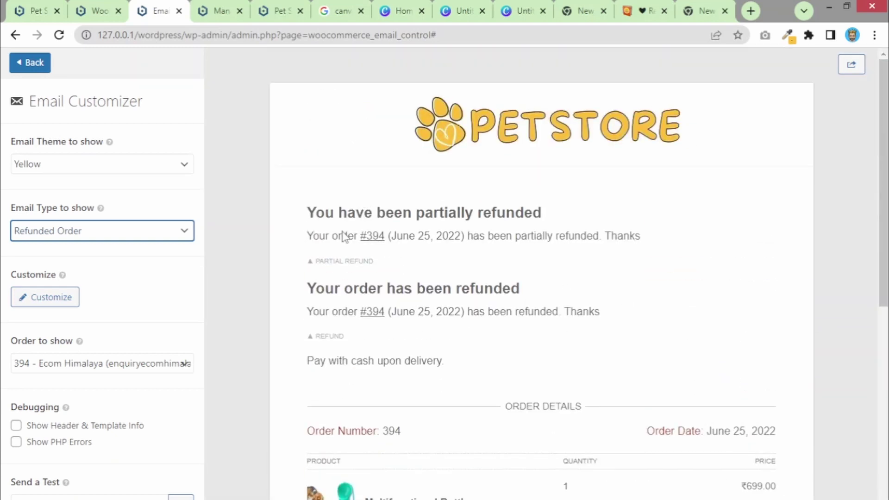
left_click(92, 230)
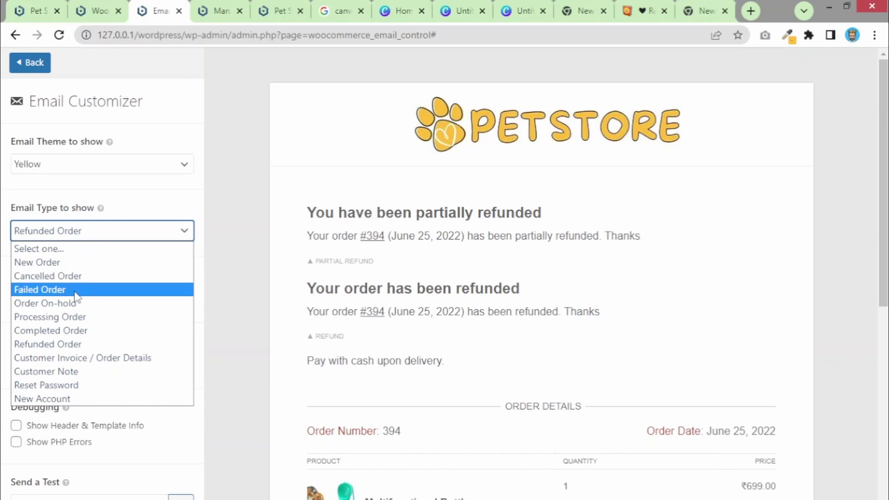
left_click(82, 318)
left_click(65, 298)
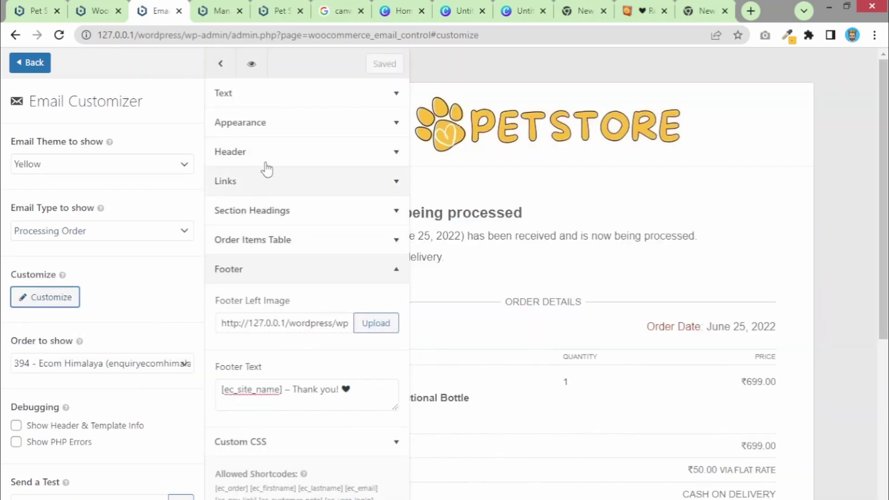
Expand the Text settings and click into Main Text, then close the panel to view the full Processing Order email.
left_click(279, 95)
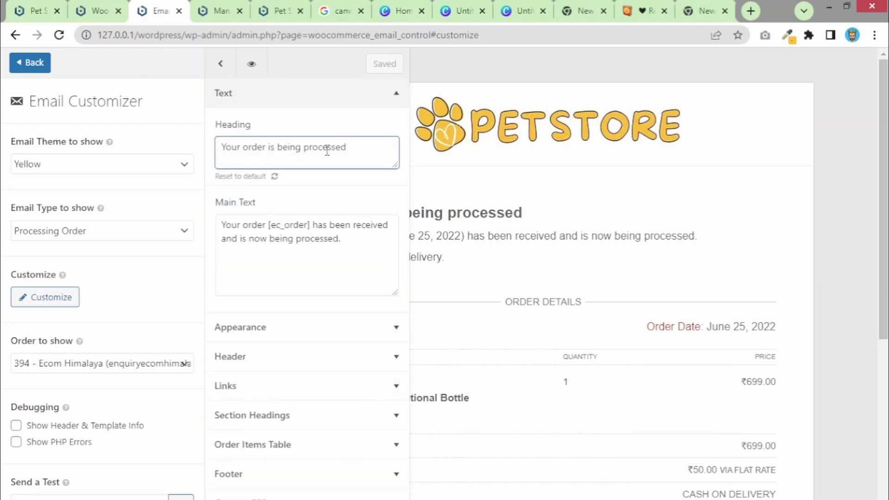
left_click(326, 242)
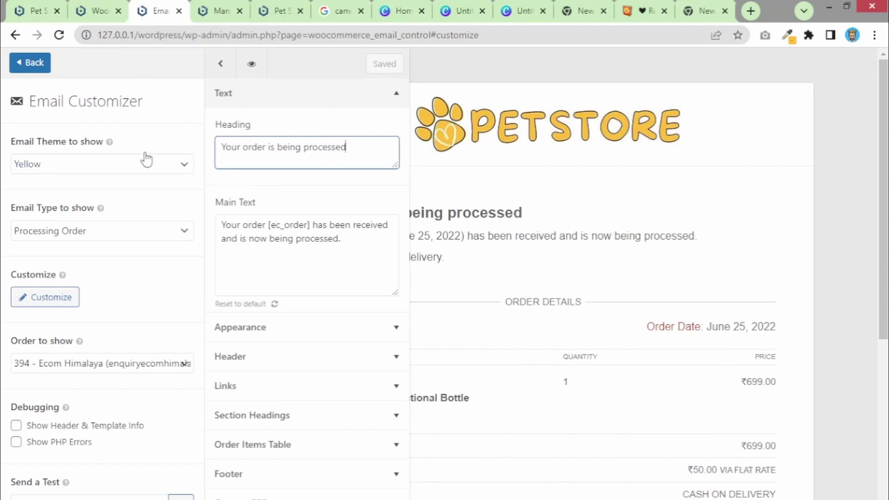
left_click(218, 70)
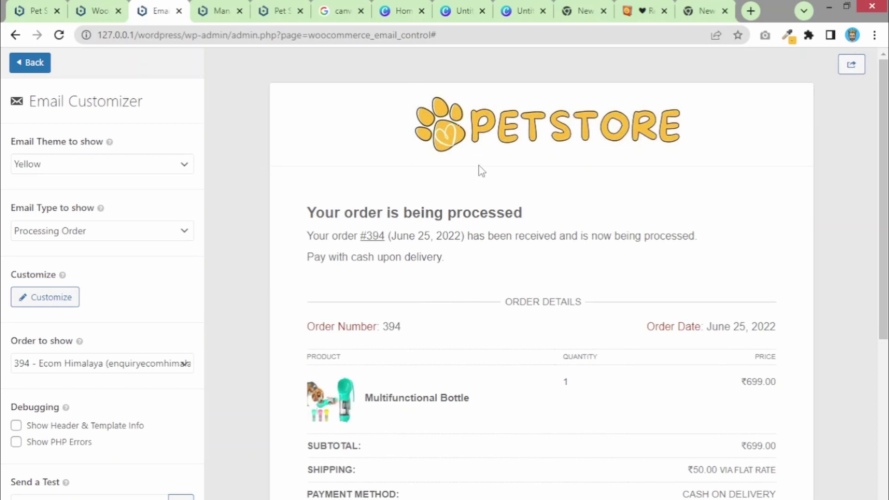
scroll(480, 172, "down", 6)
scroll(481, 173, "up", 6)
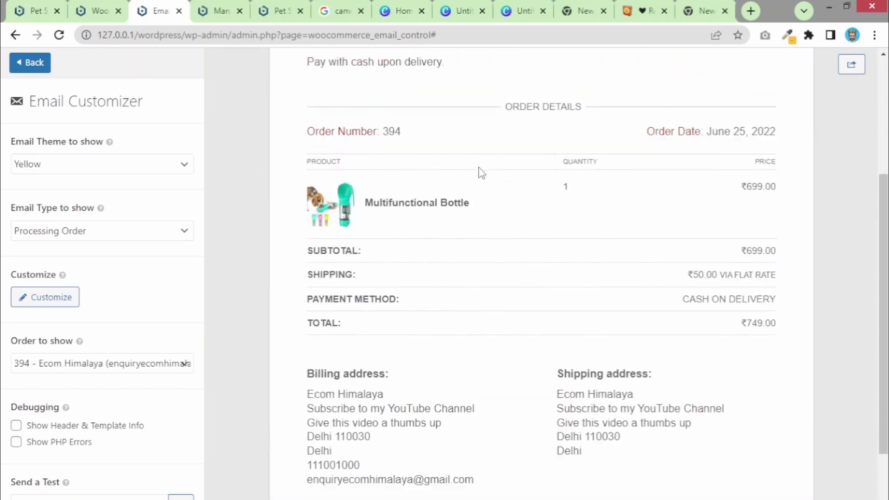